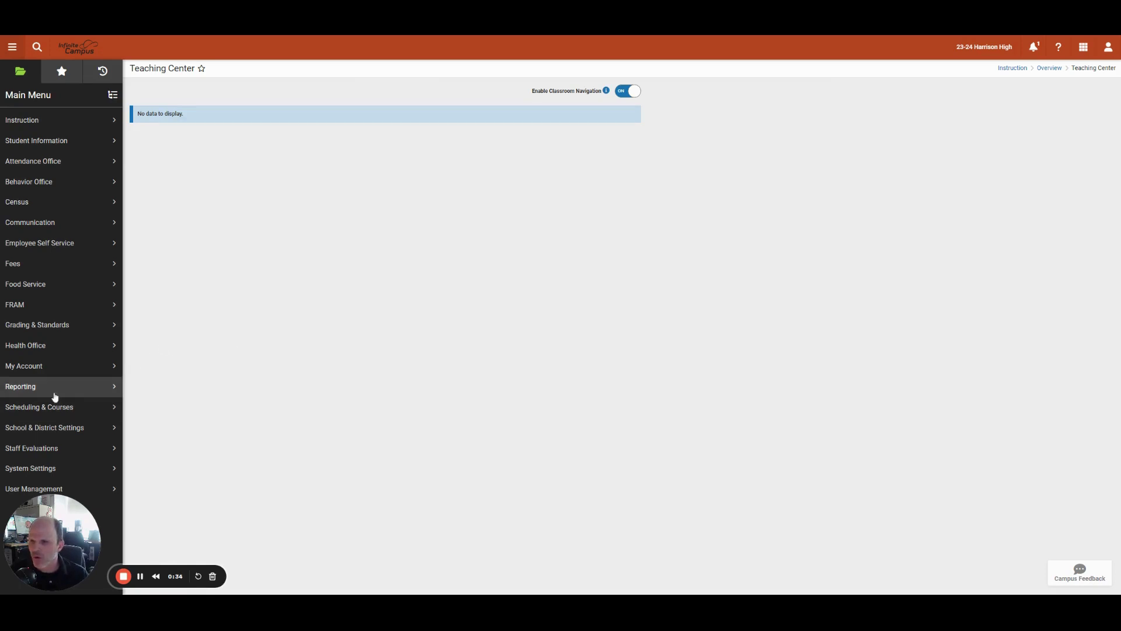
# - Open the Ad Hoc Reporting Filter Designer and expand the Students by Unit Office folder to review the saved filters
pyautogui.click(35, 386)
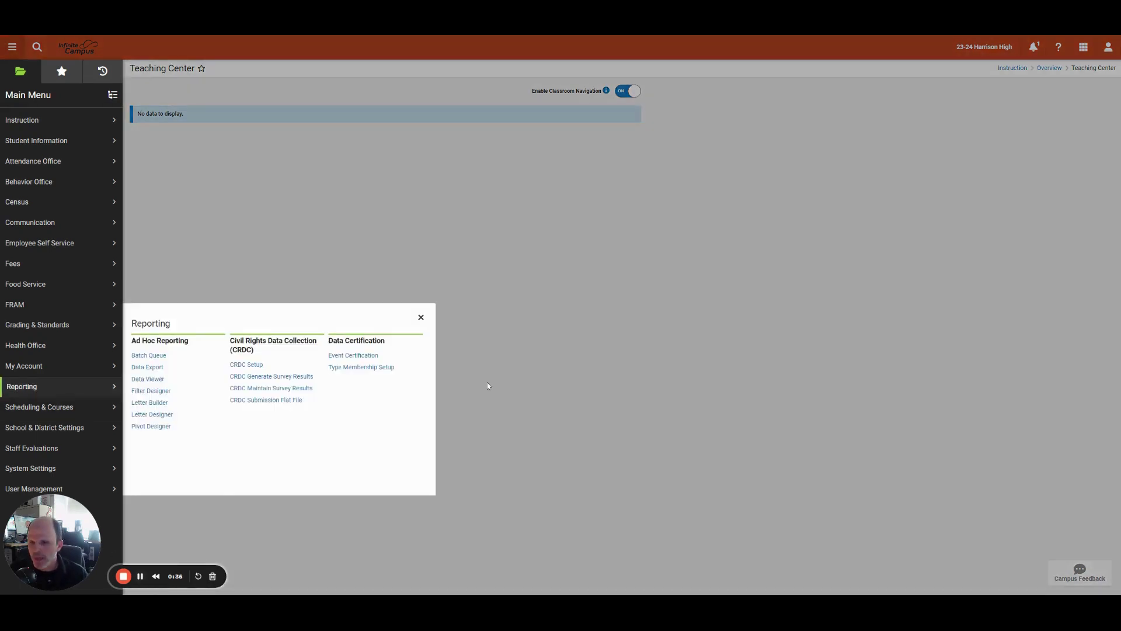
pyautogui.click(153, 393)
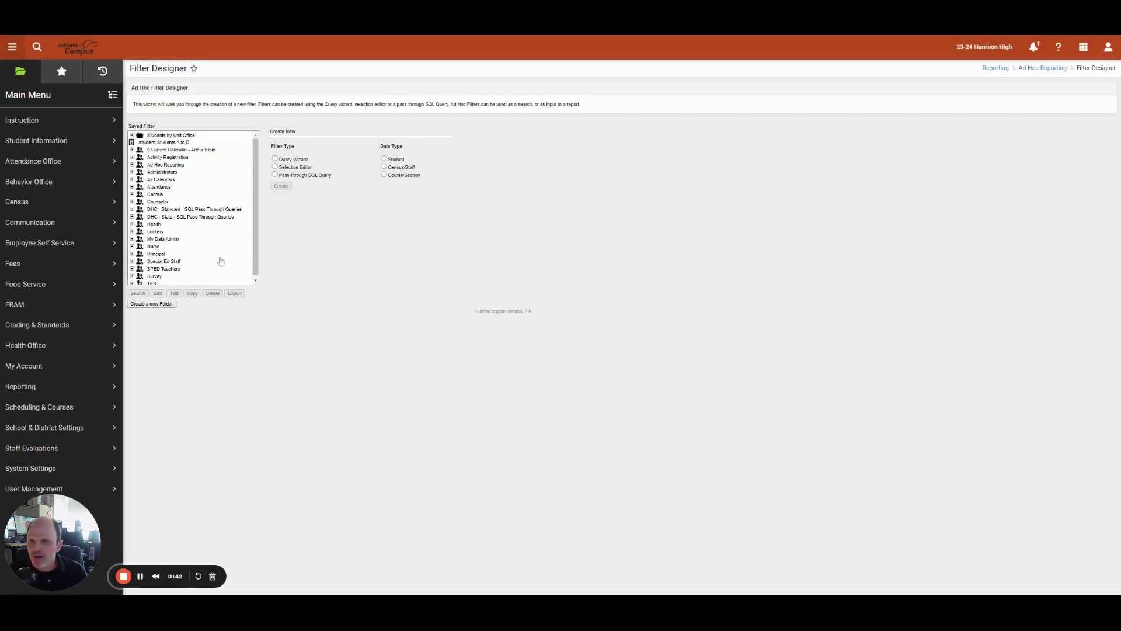
pyautogui.click(161, 136)
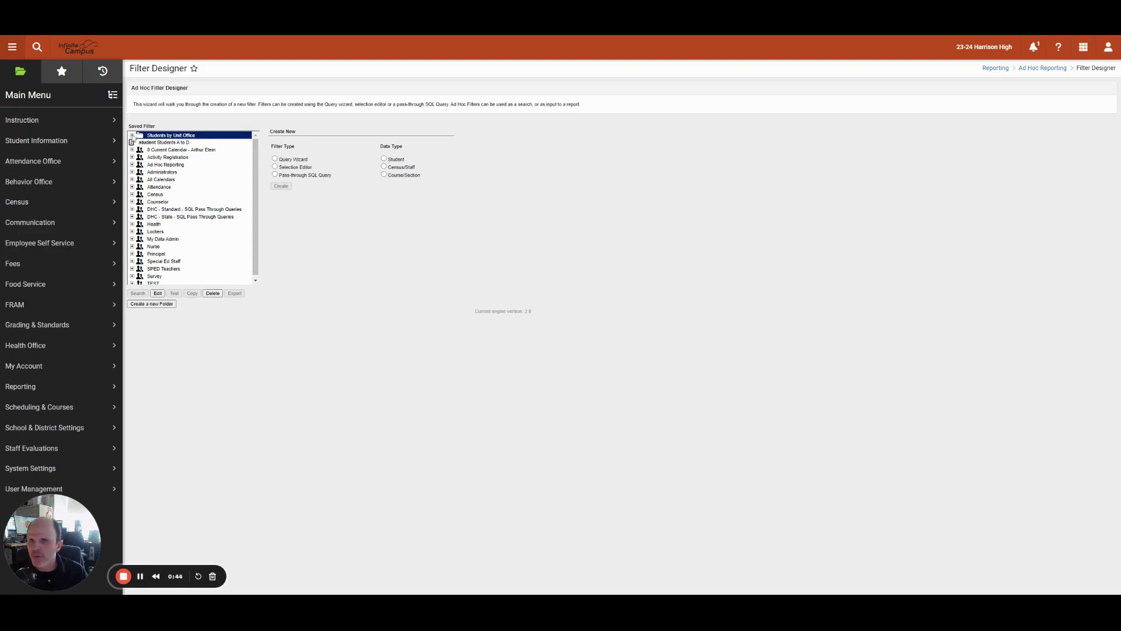
pyautogui.click(133, 136)
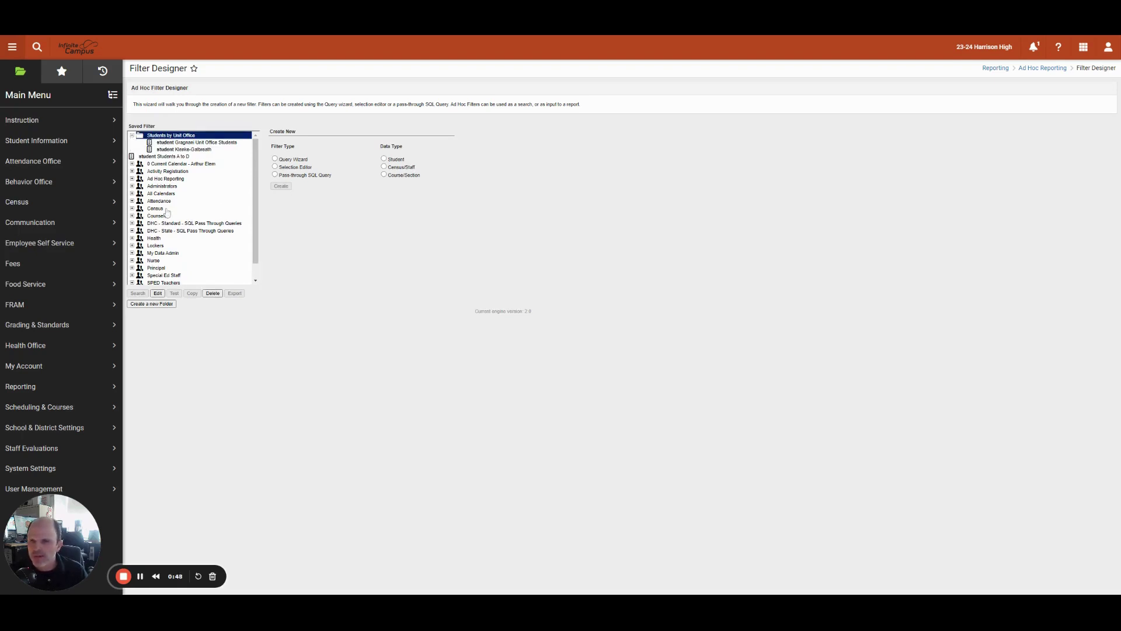
pyautogui.scroll(-1, 172, 224)
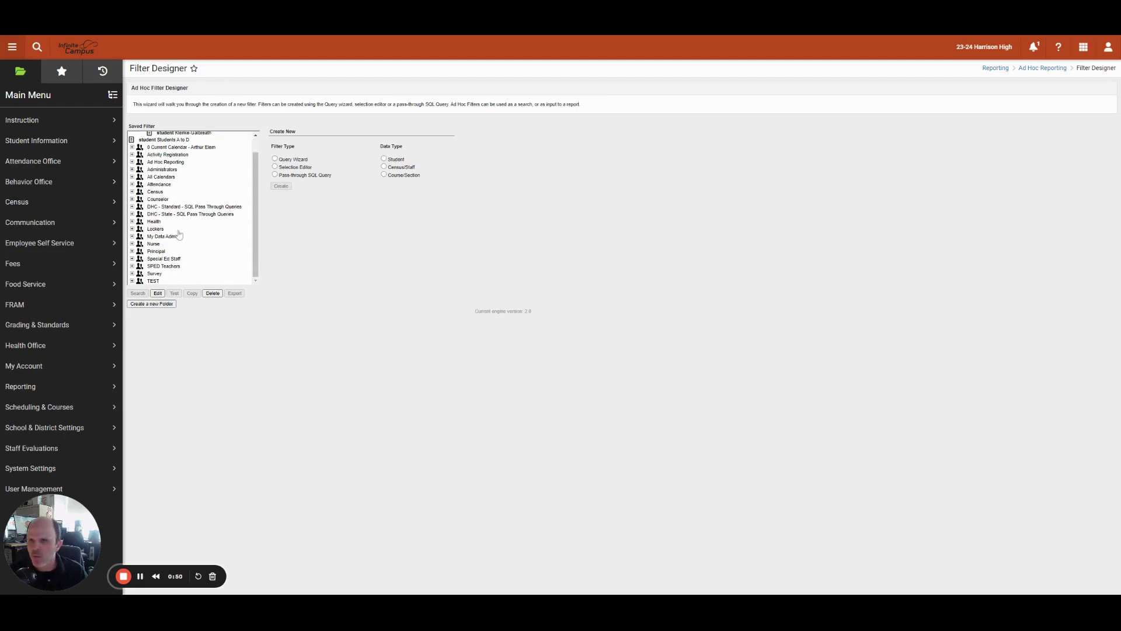
pyautogui.scroll(1, 178, 240)
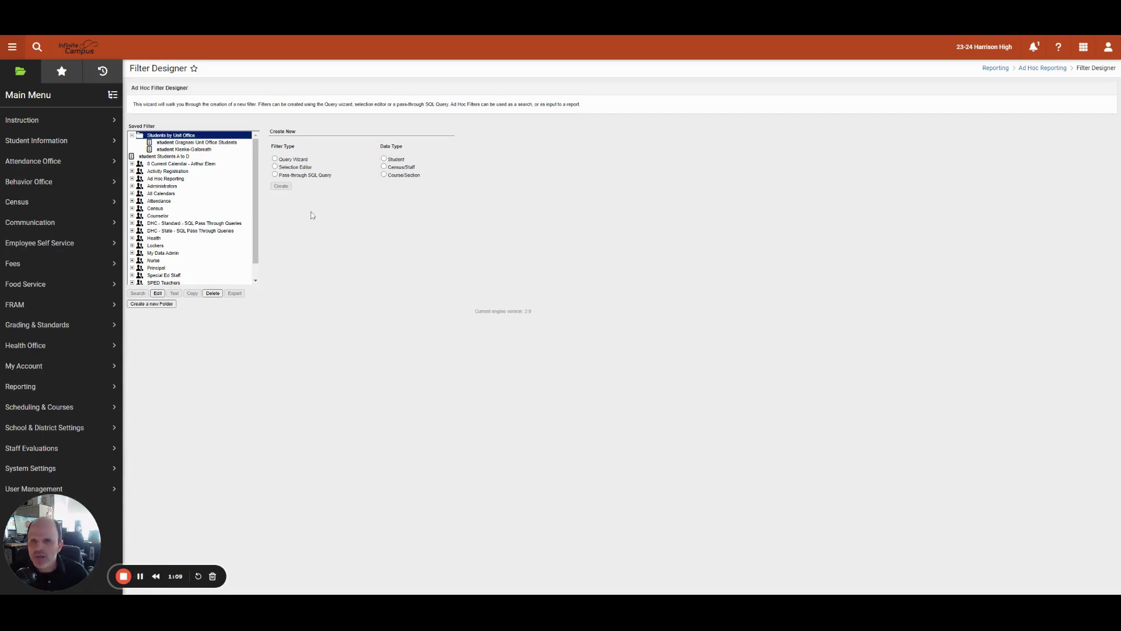
# - Create a new filter using the Selection Editor filter type and the Student data type
pyautogui.click(275, 167)
pyautogui.click(383, 159)
pyautogui.click(282, 187)
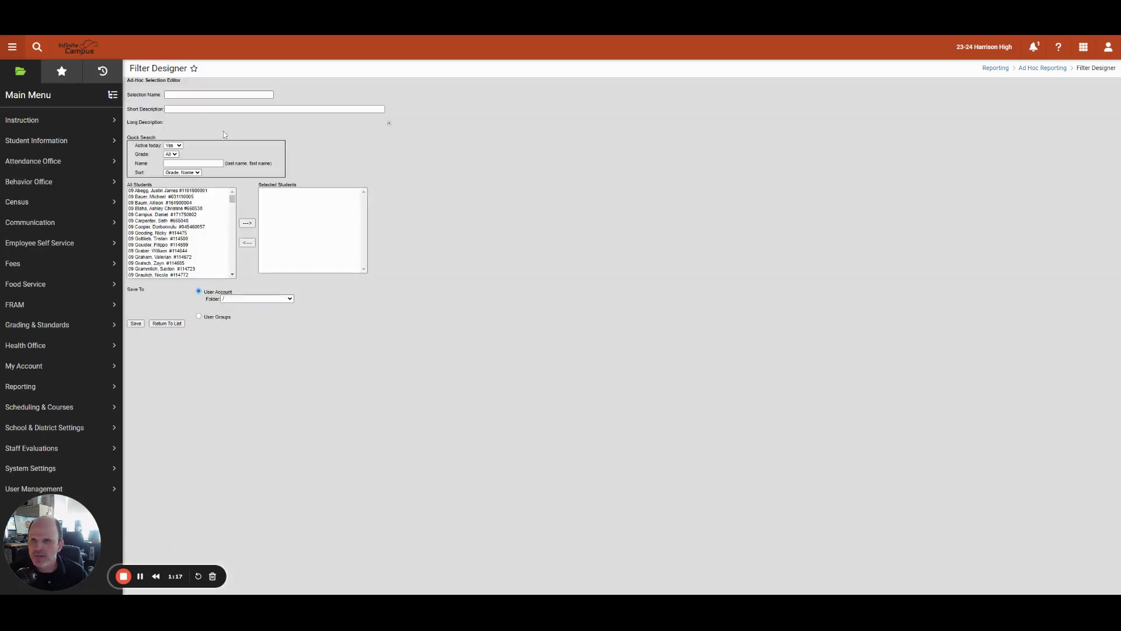
# - Name the selection with the unit office's name followed by "Unit Office Last Names L-Ri"
pyautogui.click(191, 95)
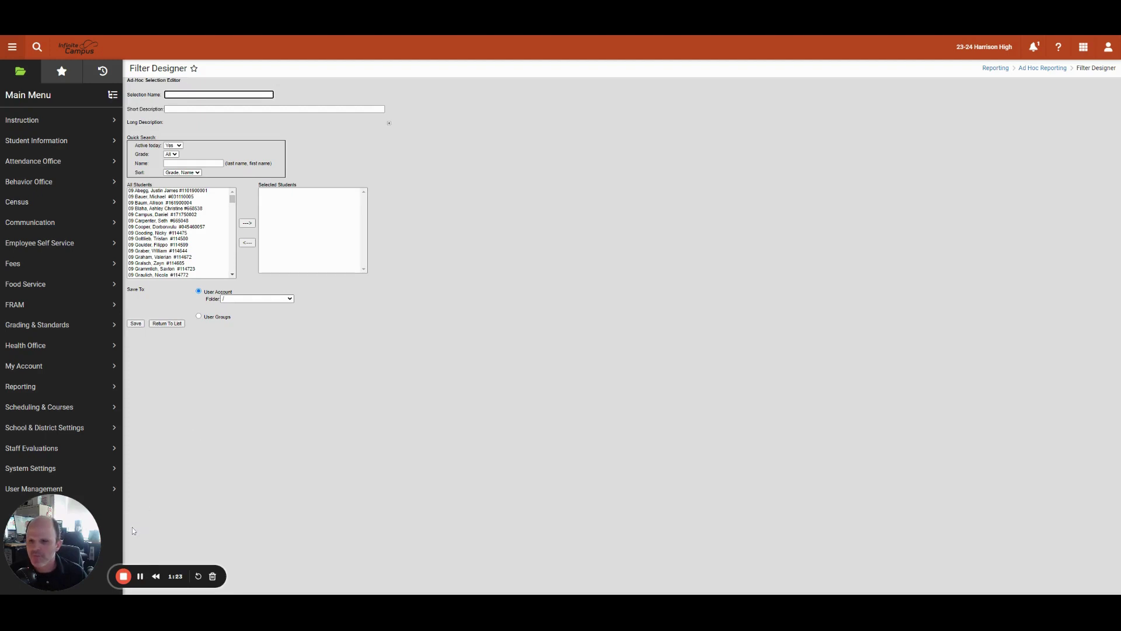
pyautogui.click(140, 577)
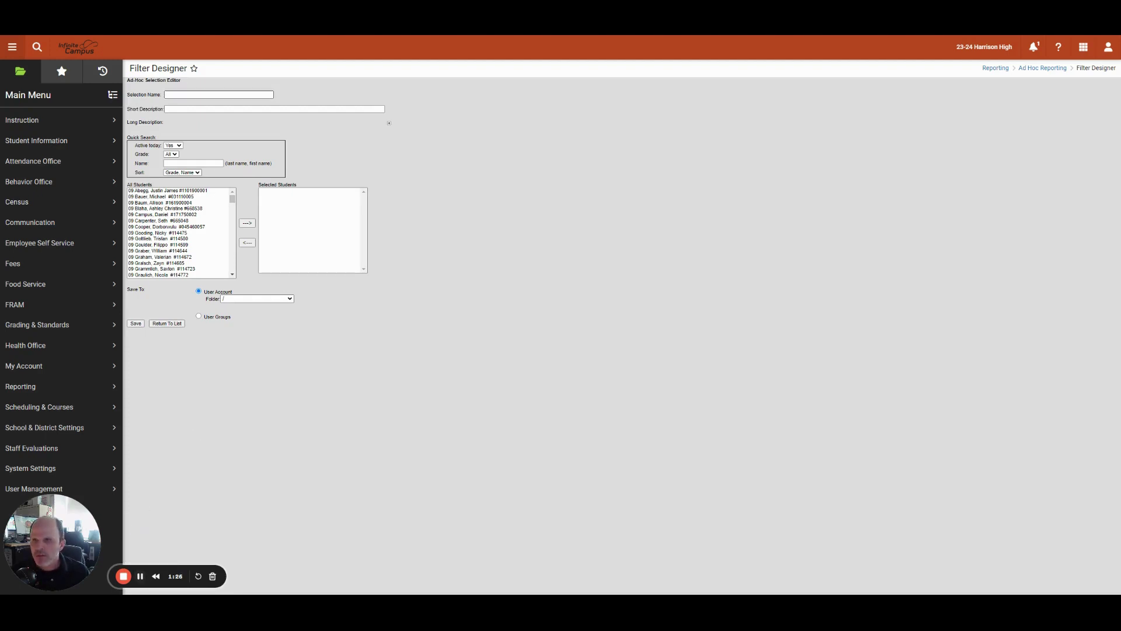
pyautogui.click(175, 95)
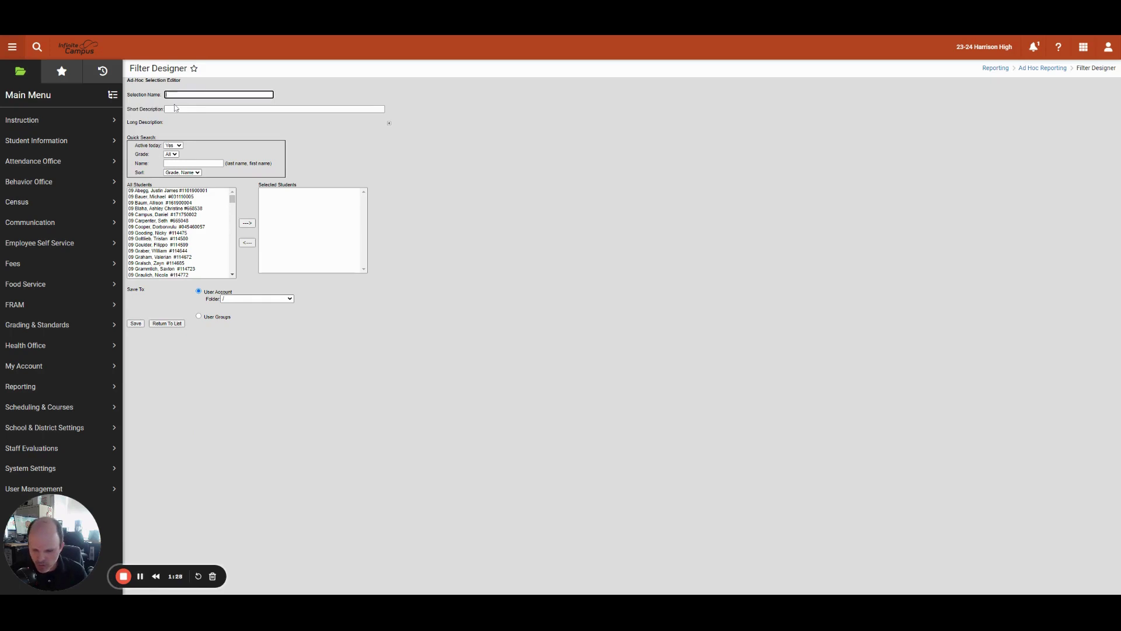
pyautogui.write('Craig')
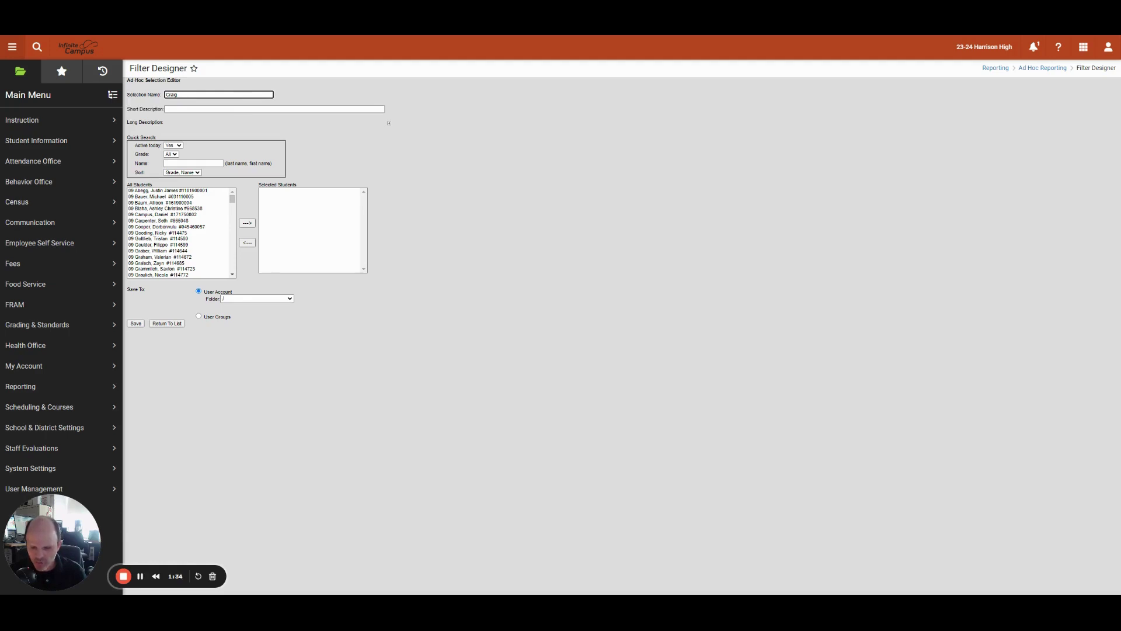
pyautogui.write(' Unit Of')
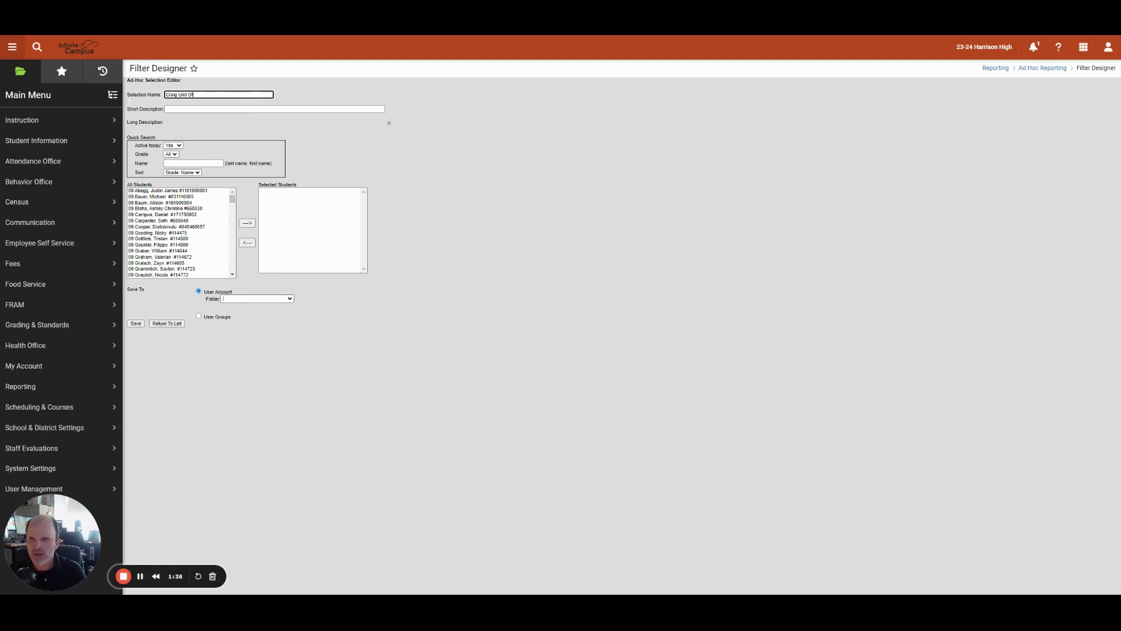
pyautogui.write('fice Last Names L-R')
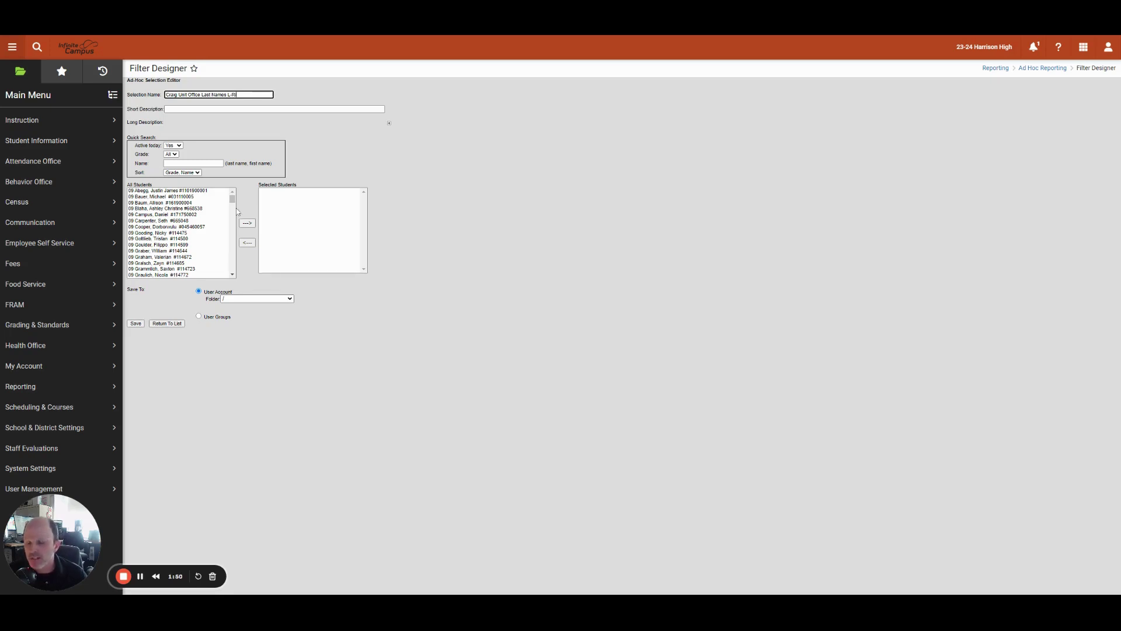
pyautogui.moveTo(233, 199); pyautogui.dragTo(236, 214)
pyautogui.scroll(-2, 236, 214)
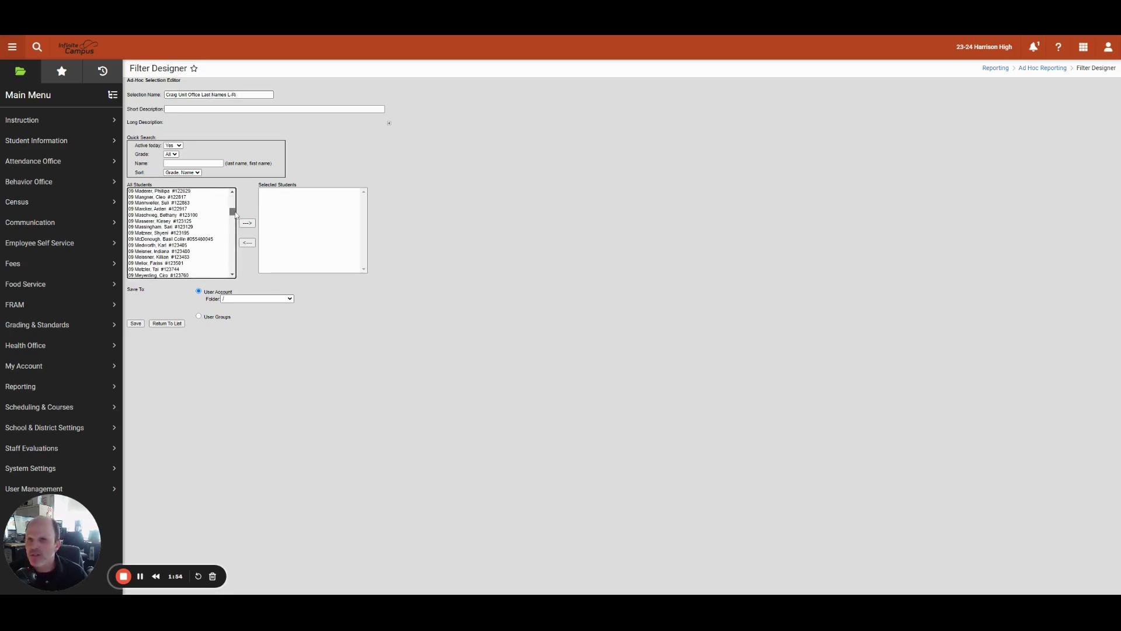
pyautogui.scroll(5, 195, 238)
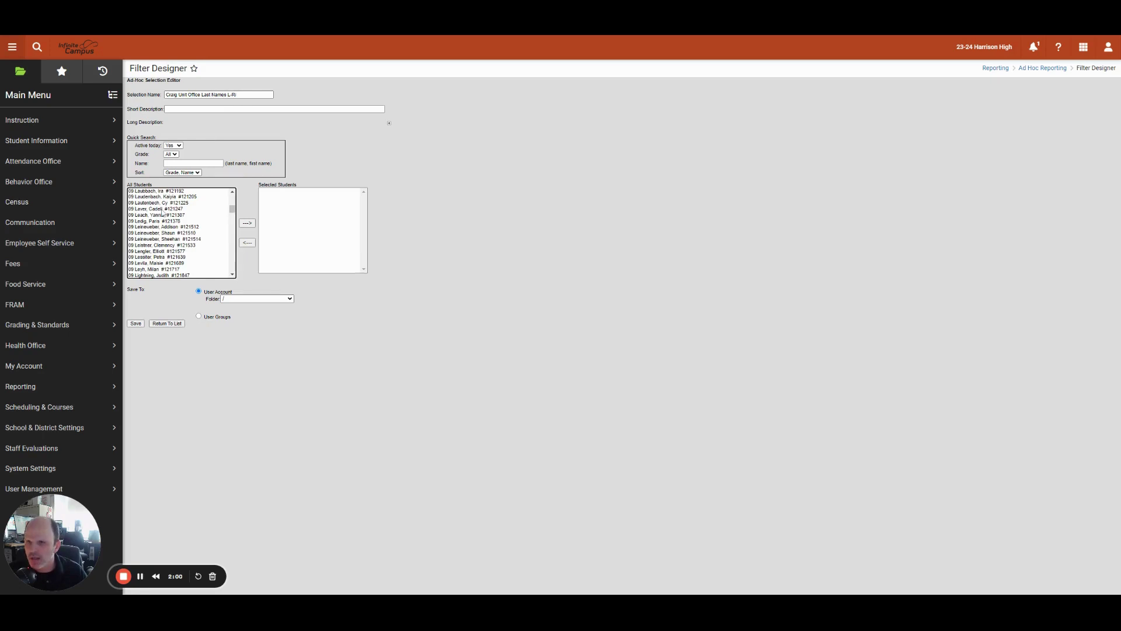
pyautogui.scroll(3, 166, 219)
pyautogui.scroll(3, 166, 221)
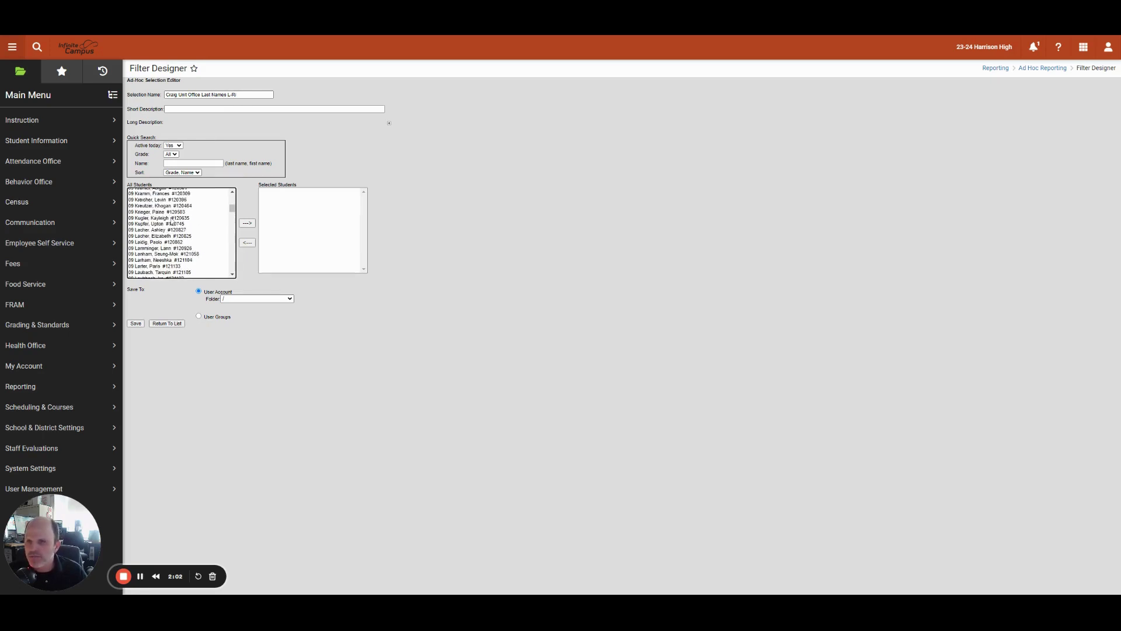
pyautogui.click(164, 230)
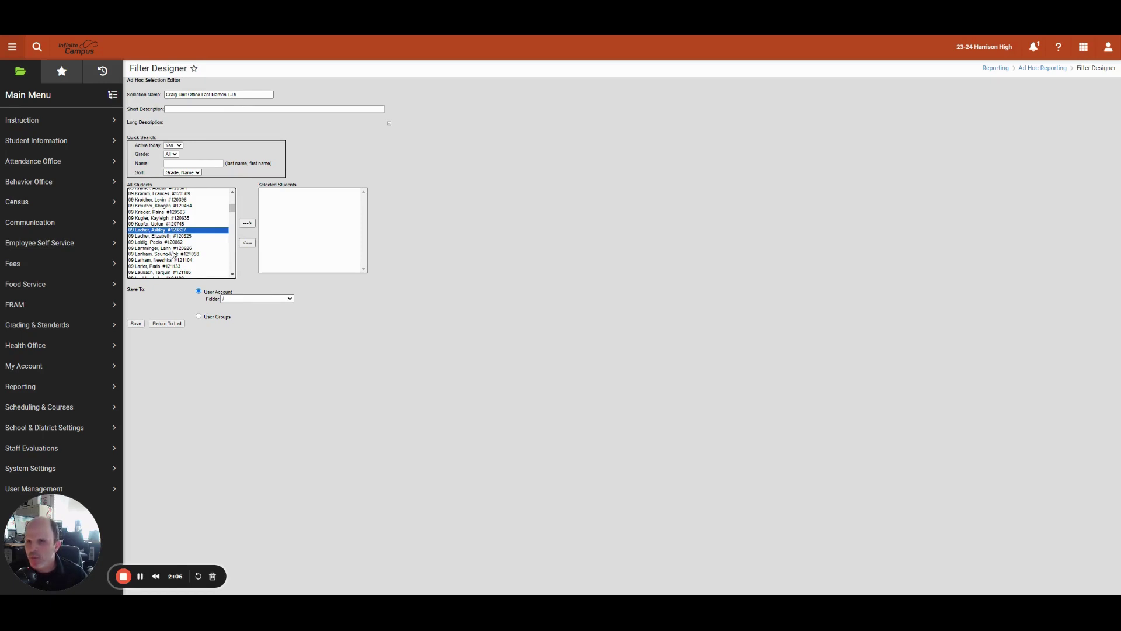
pyautogui.scroll(-5, 195, 250)
pyautogui.scroll(-20, 195, 250)
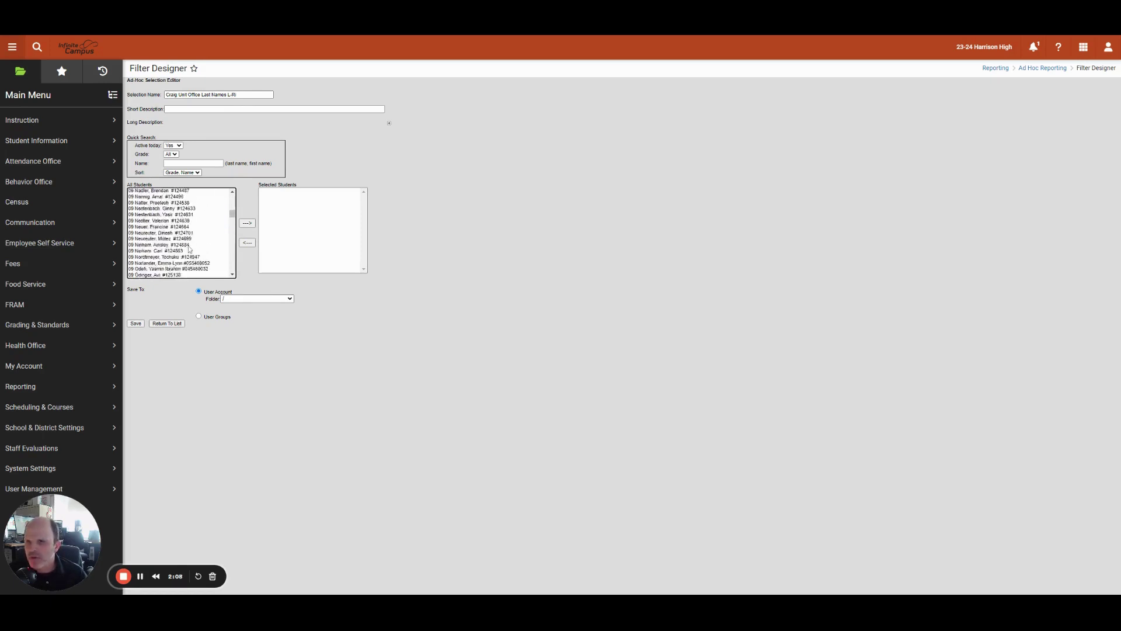
pyautogui.scroll(-20, 185, 251)
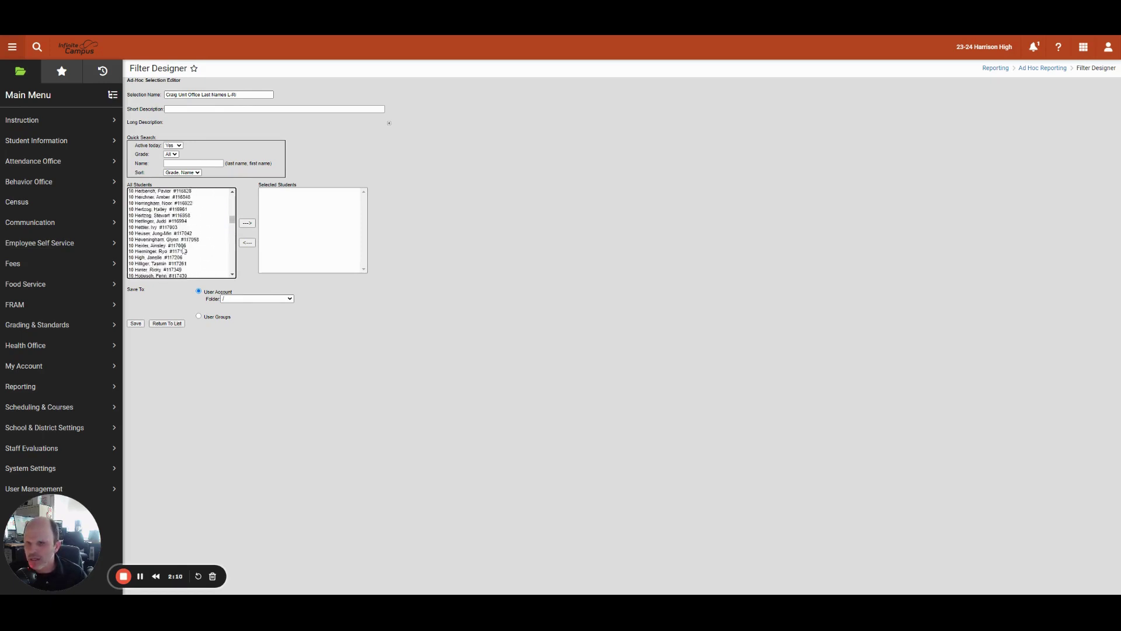
pyautogui.scroll(-20, 187, 250)
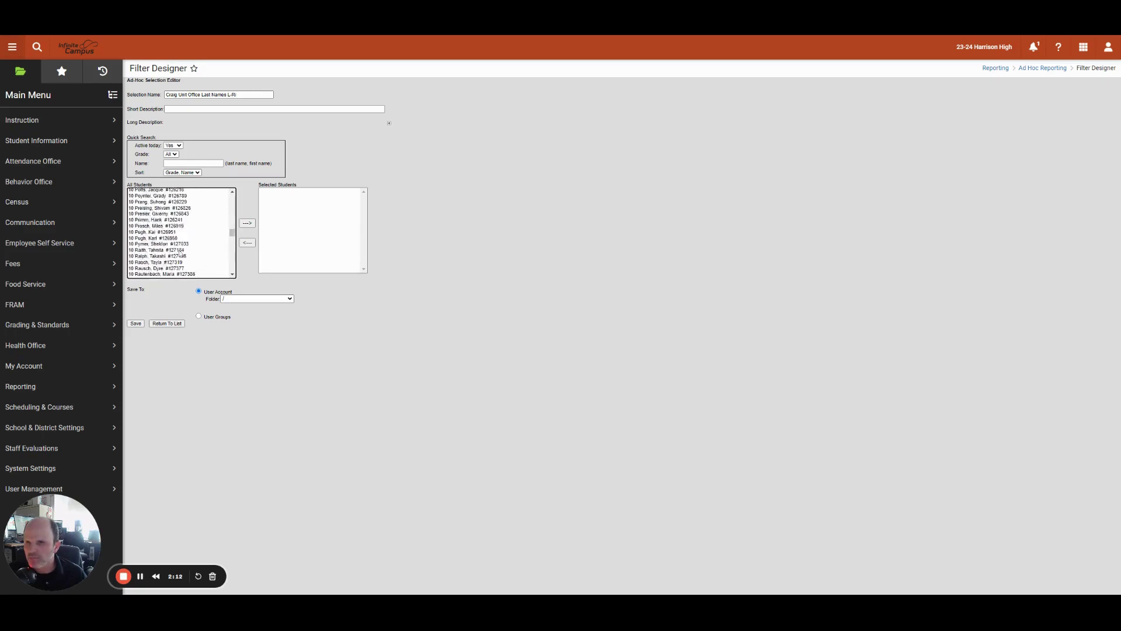
pyautogui.scroll(-10, 202, 249)
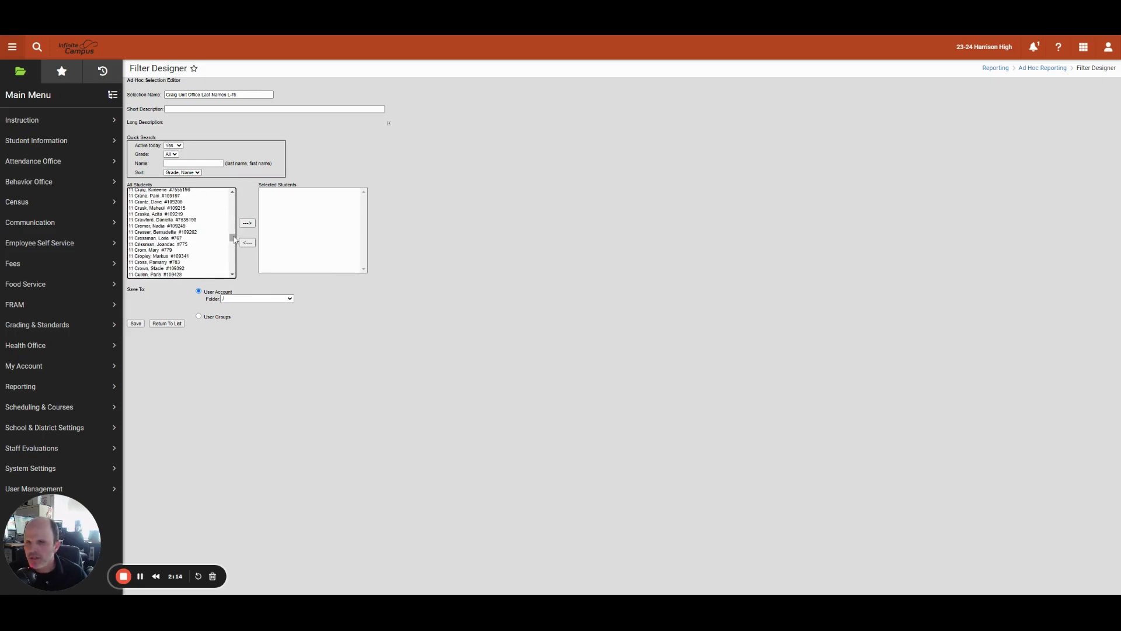
pyautogui.moveTo(232, 240)
pyautogui.mouseDown()
pyautogui.moveTo(232, 257)
pyautogui.moveTo(231, 195)
pyautogui.moveTo(227, 232)
pyautogui.mouseUp()
# - Sort the student list by Name and add every student with a last name from L through R to the Selected Students
pyautogui.click(141, 577)
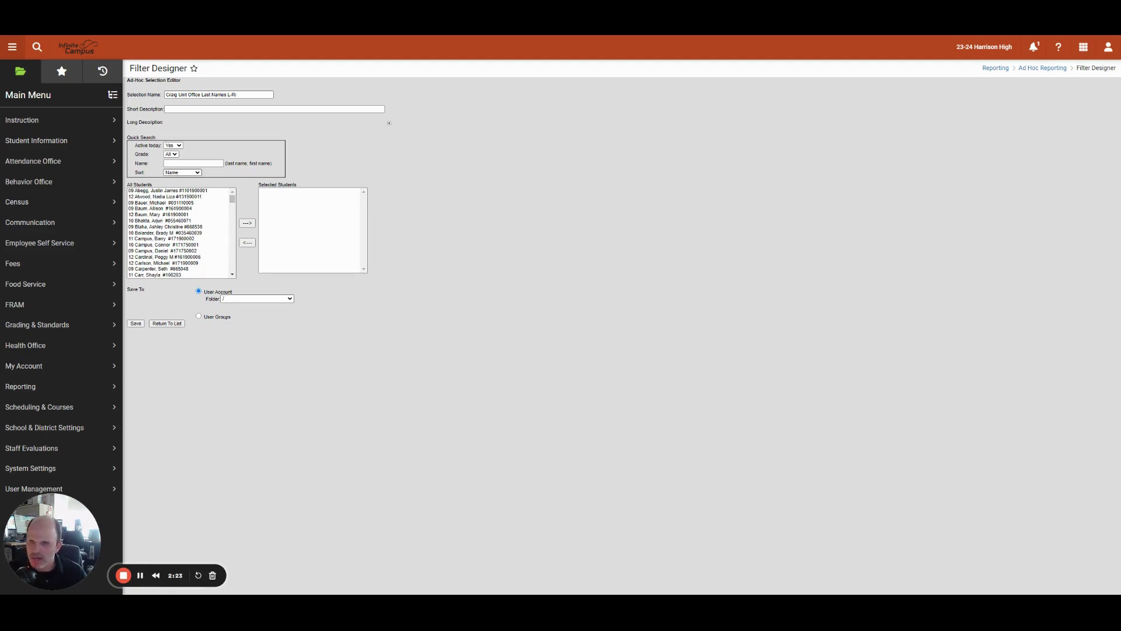
pyautogui.click(211, 232)
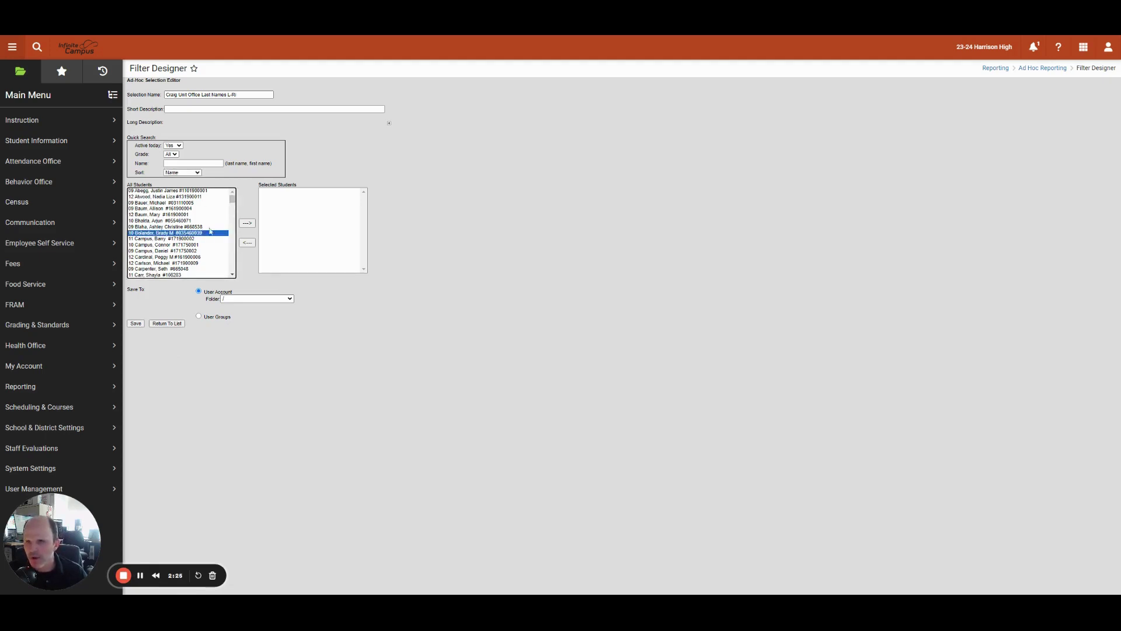
pyautogui.moveTo(233, 200); pyautogui.dragTo(232, 236)
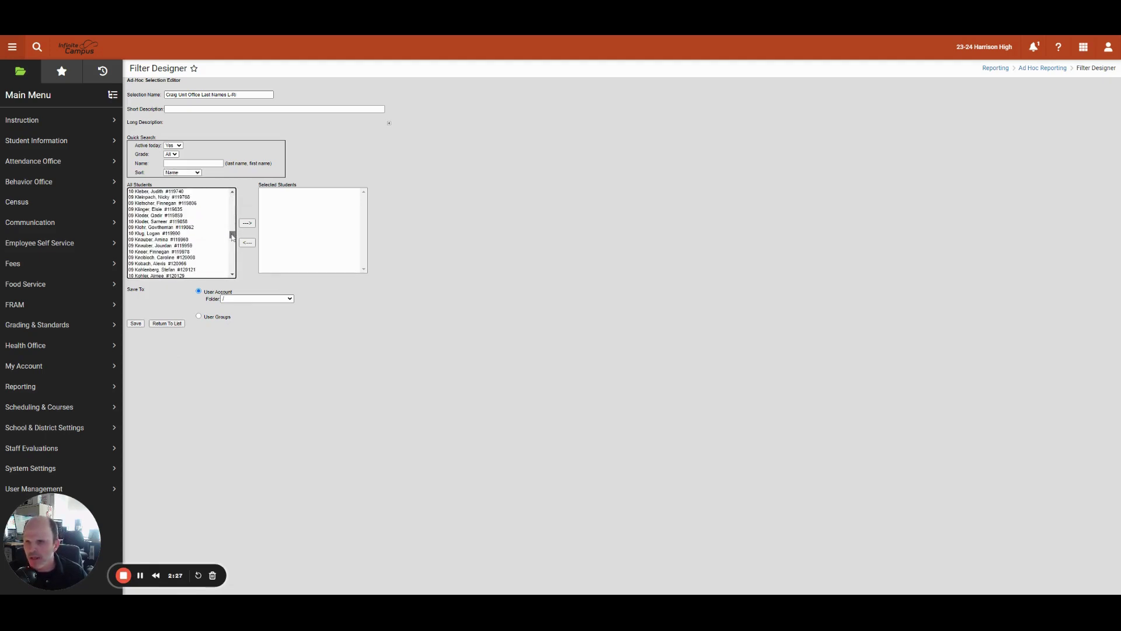
pyautogui.scroll(-10, 166, 242)
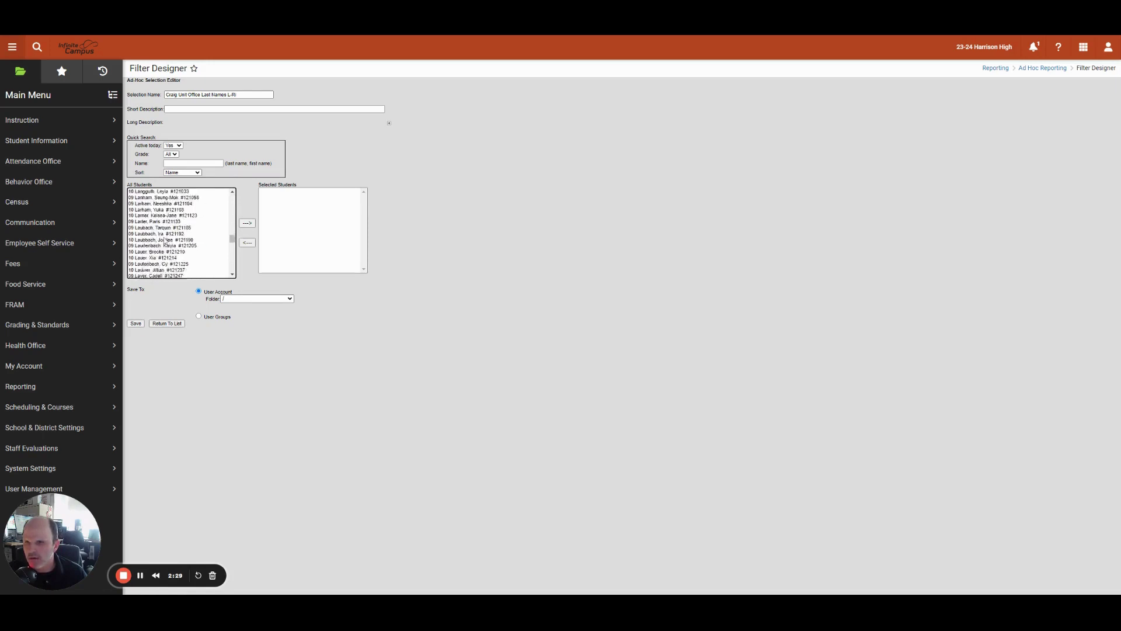
pyautogui.scroll(3, 166, 241)
pyautogui.click(164, 219)
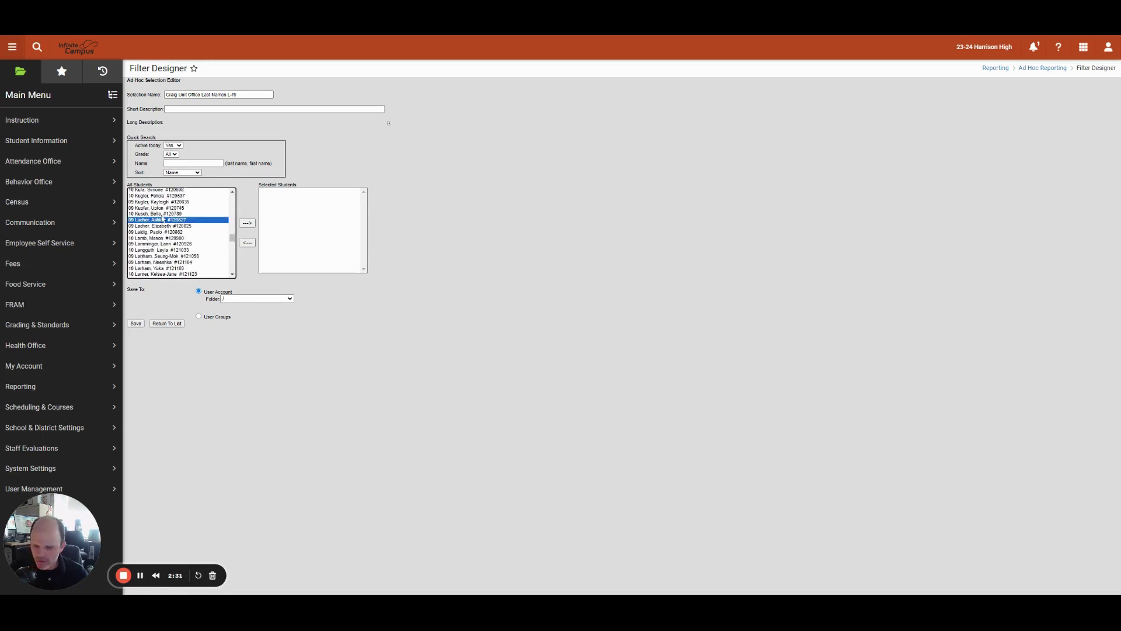
pyautogui.scroll(-10, 196, 238)
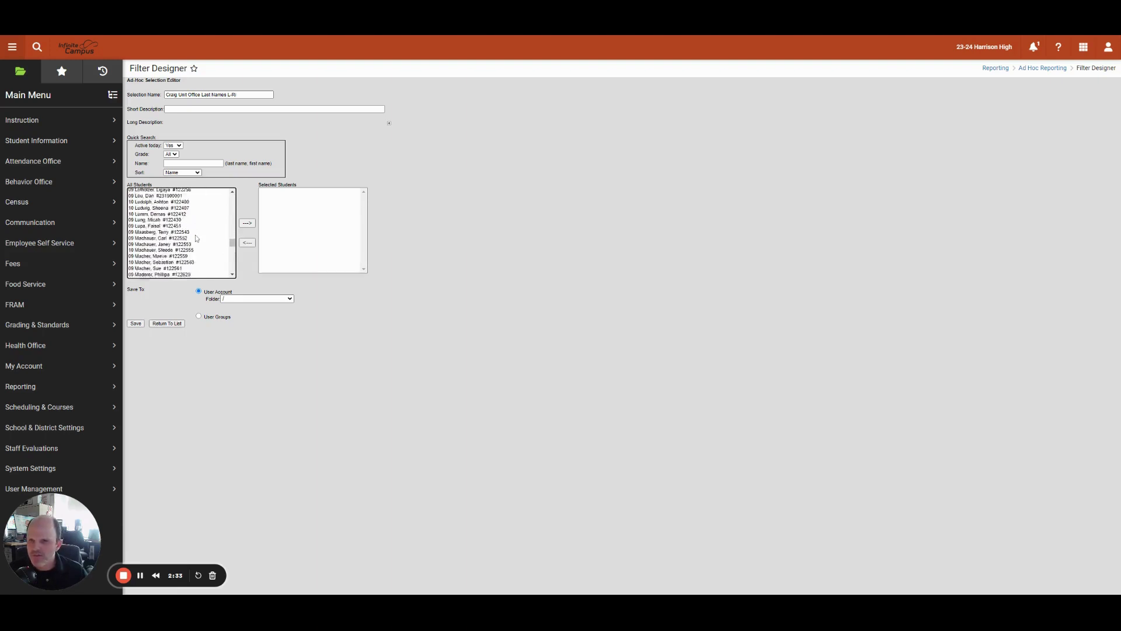
pyautogui.scroll(-15, 196, 239)
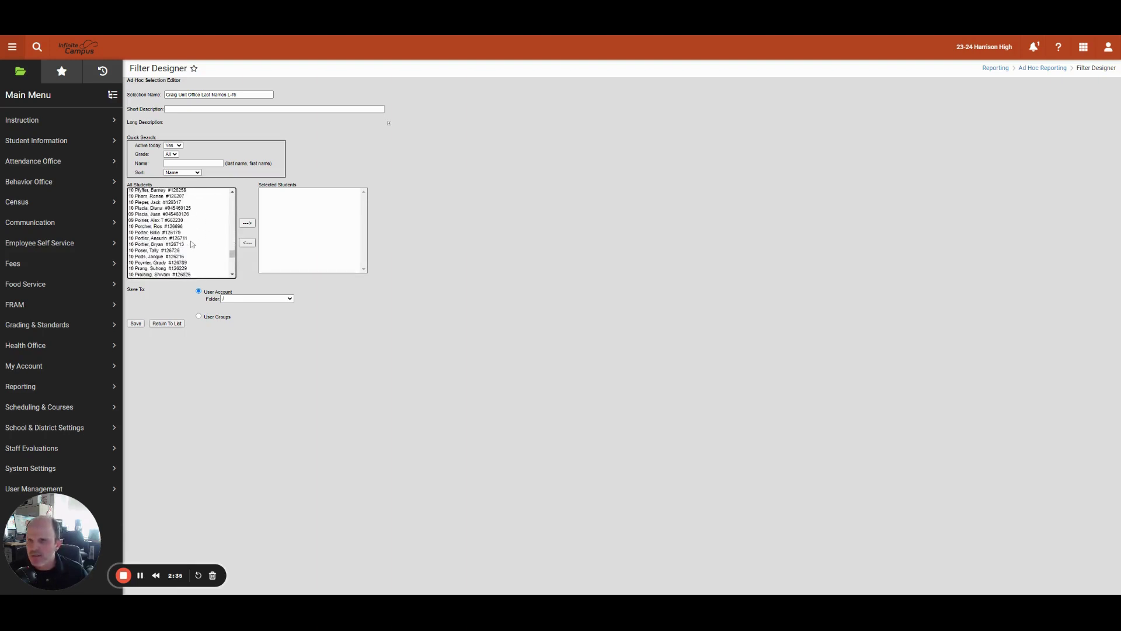
pyautogui.scroll(-10, 192, 244)
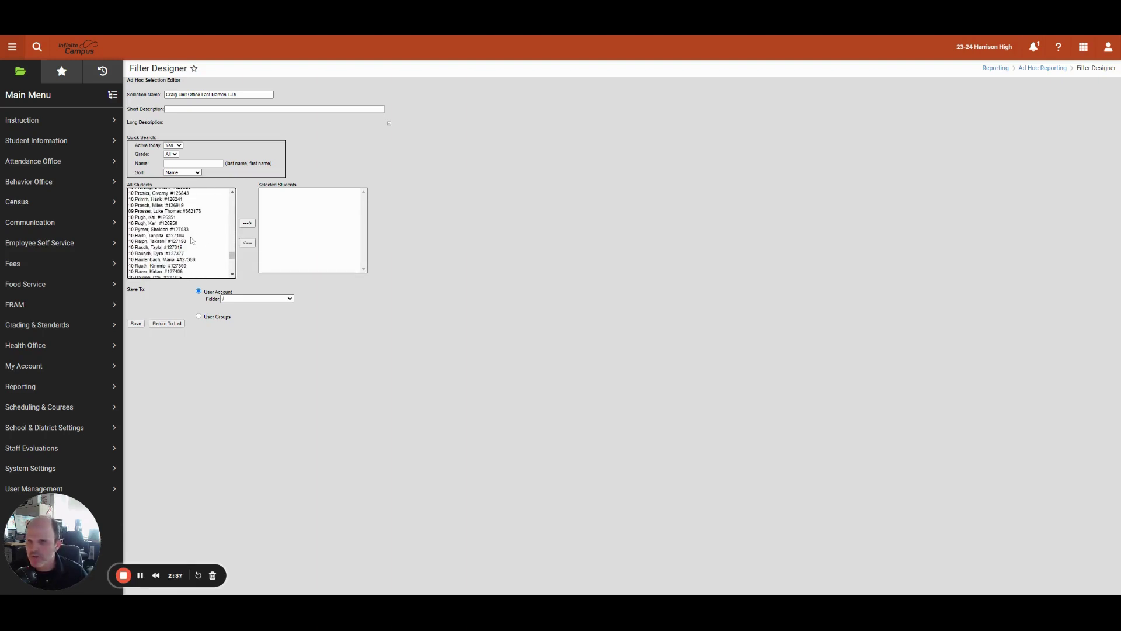
pyautogui.scroll(-5, 192, 240)
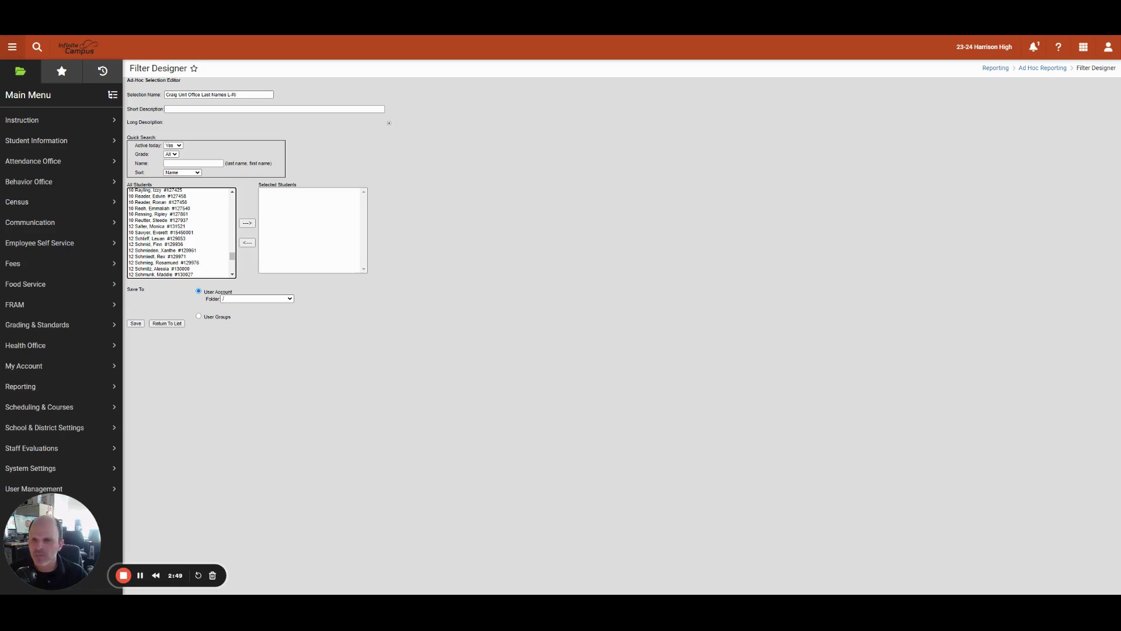
pyautogui.moveTo(144, 190); pyautogui.dragTo(144, 223)
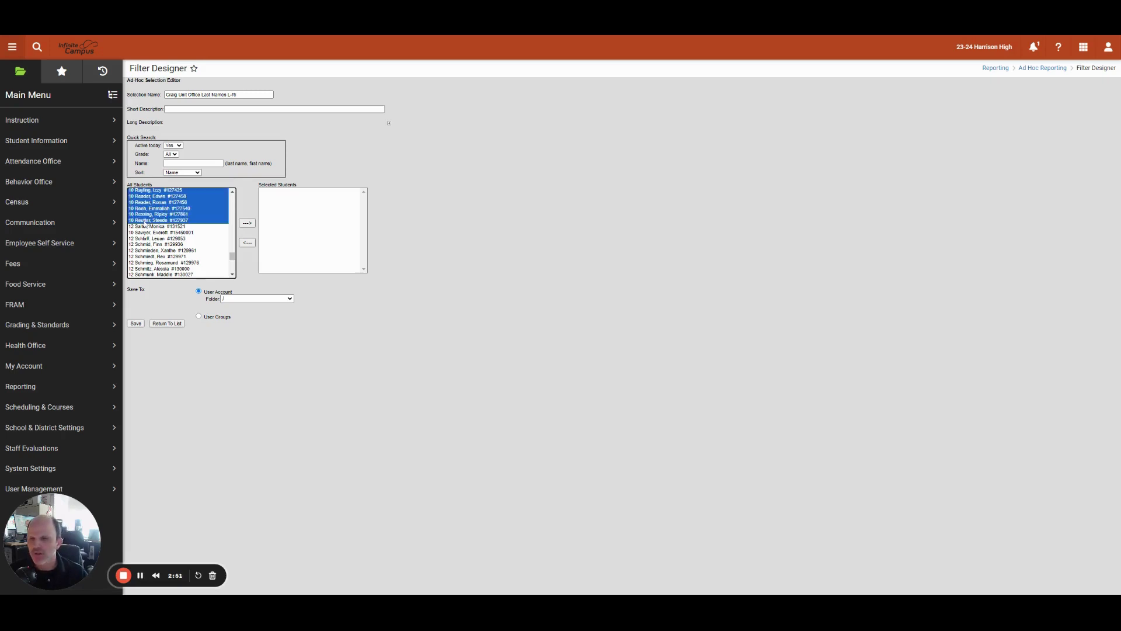
pyautogui.scroll(2, 175, 219)
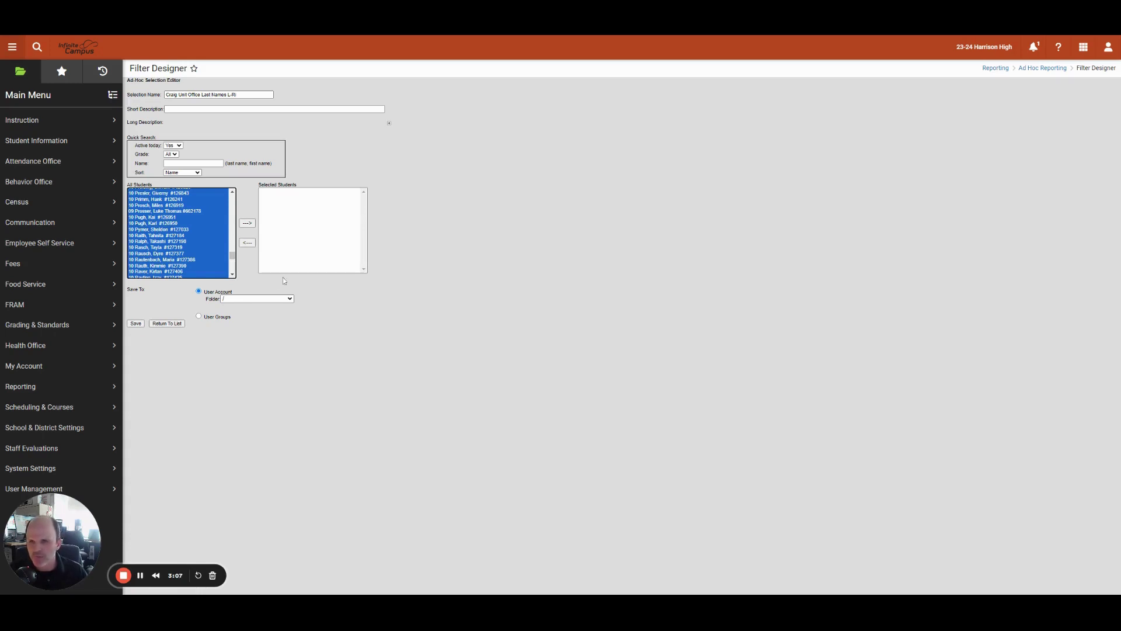
pyautogui.click(231, 303)
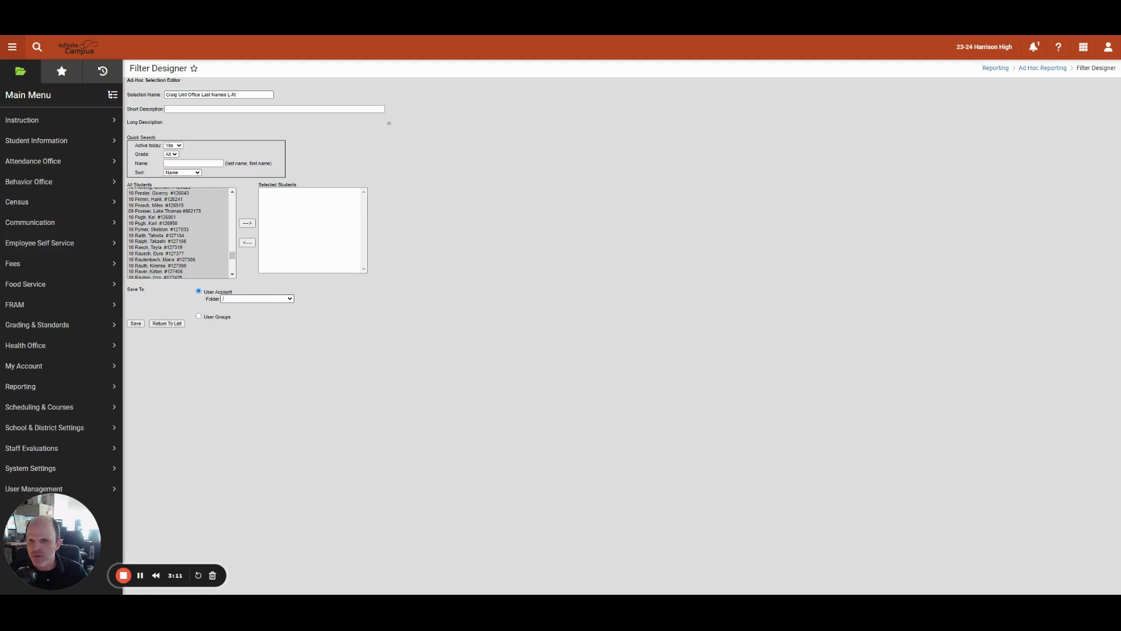
pyautogui.click(251, 227)
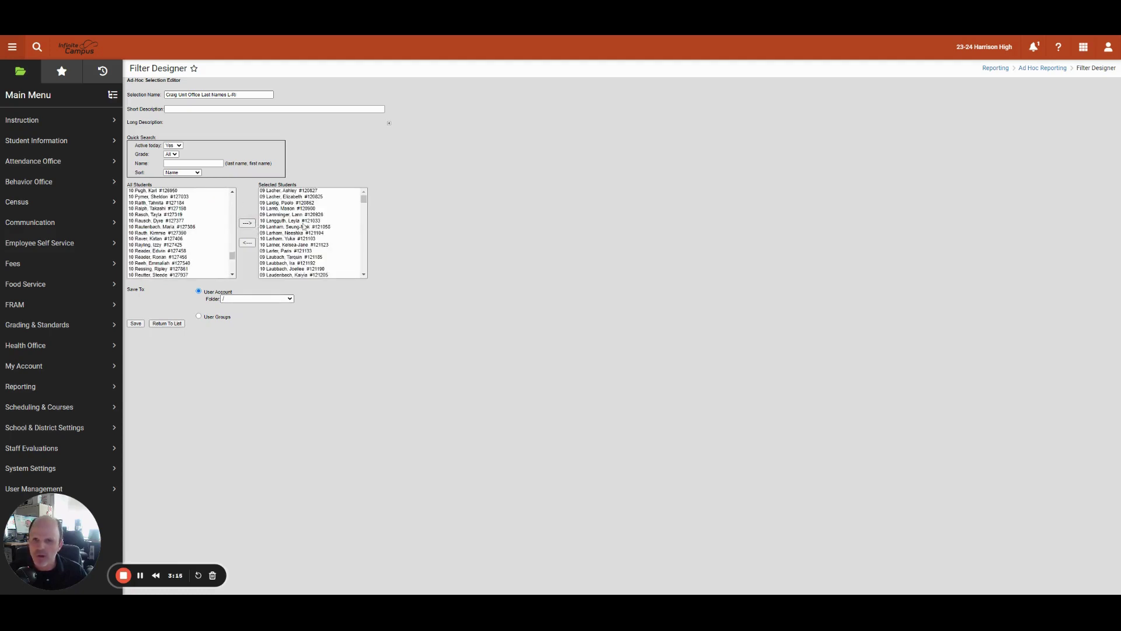
pyautogui.scroll(-10, 306, 234)
pyautogui.scroll(-5, 312, 255)
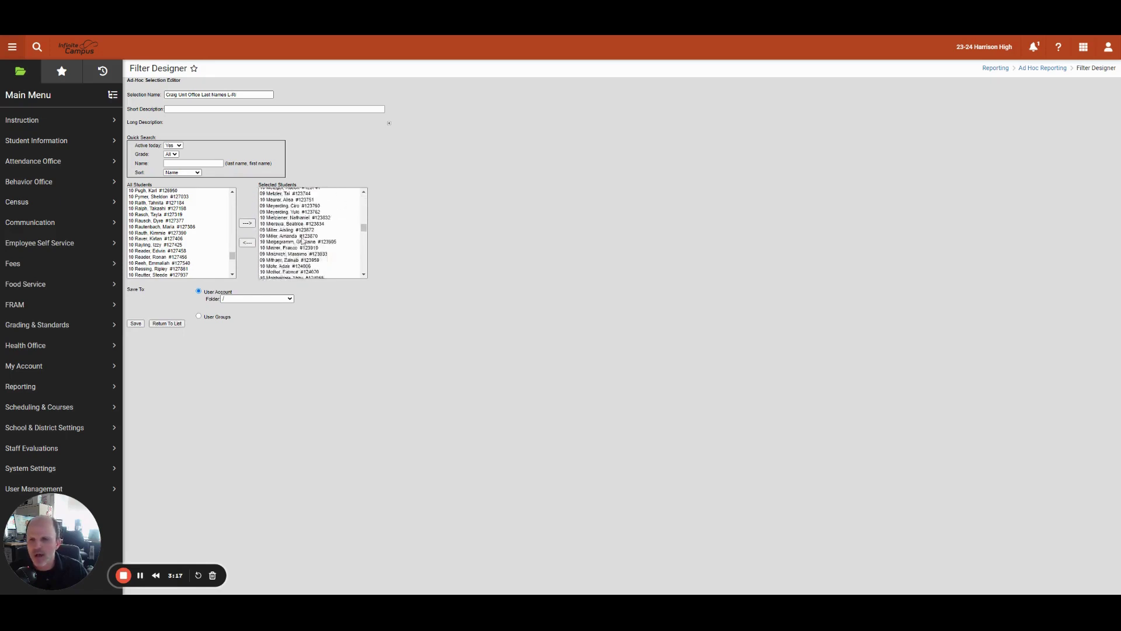
# - Save the selection to the Students by Unit Office folder under the user account
pyautogui.click(247, 299)
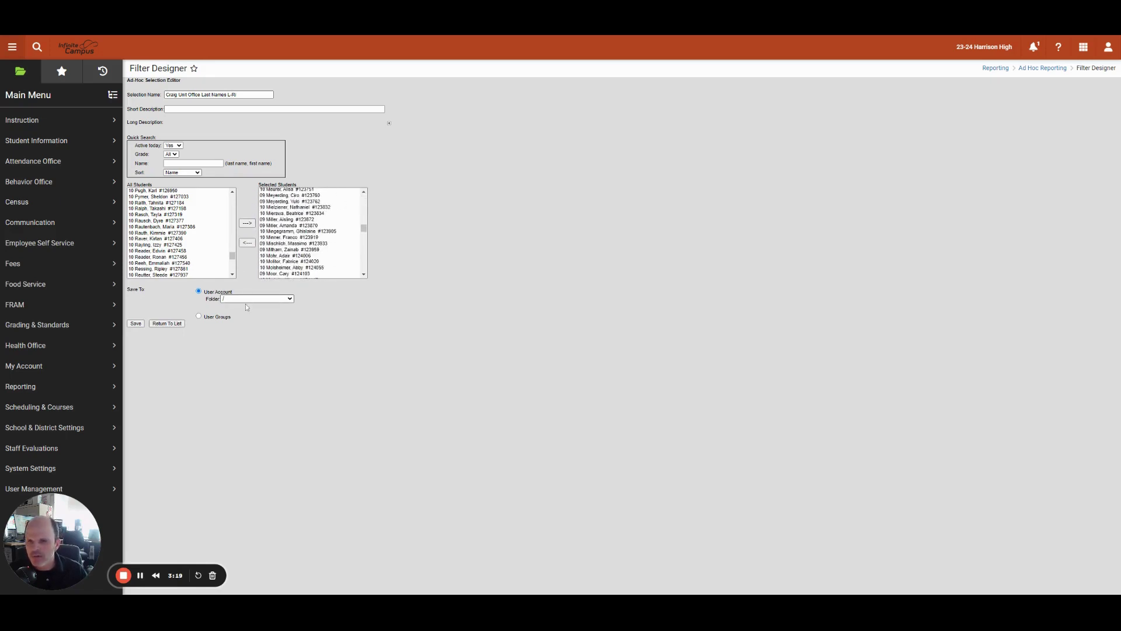
pyautogui.click(247, 310)
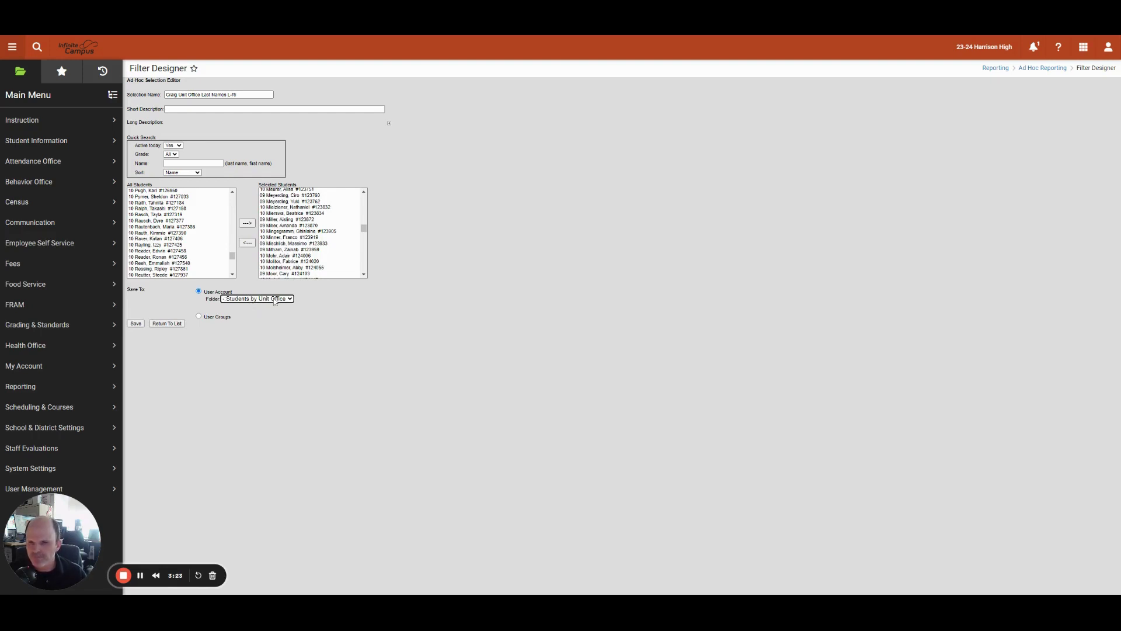
pyautogui.click(136, 323)
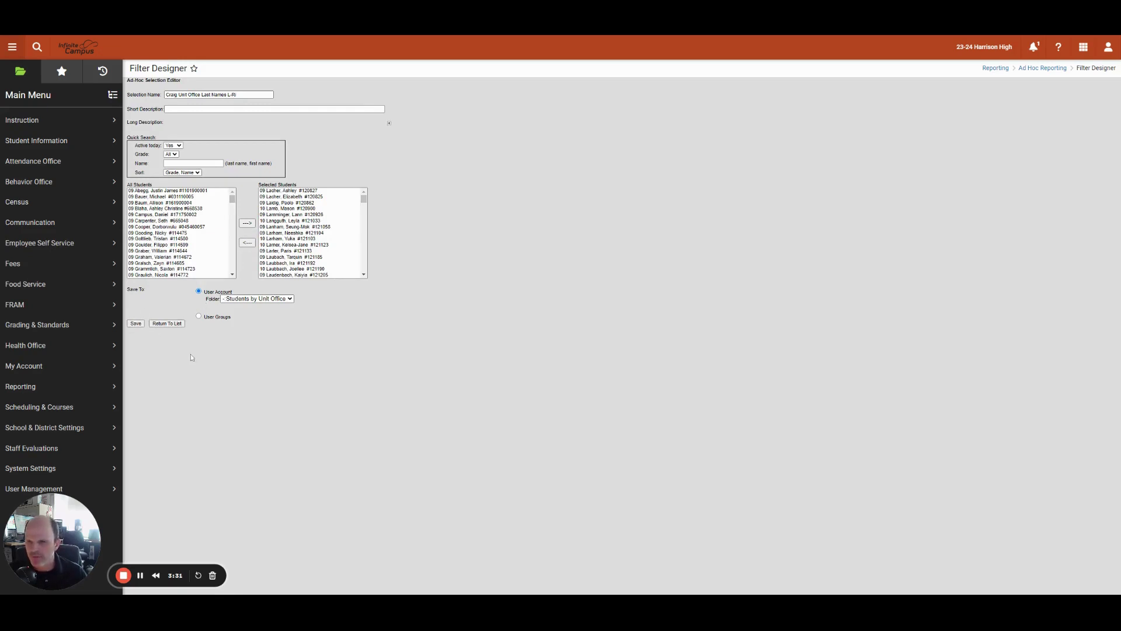
# - Return to the saved filter list and expand the Students by Unit Office folder to check for the new filter
pyautogui.click(37, 388)
pyautogui.click(136, 397)
pyautogui.click(169, 325)
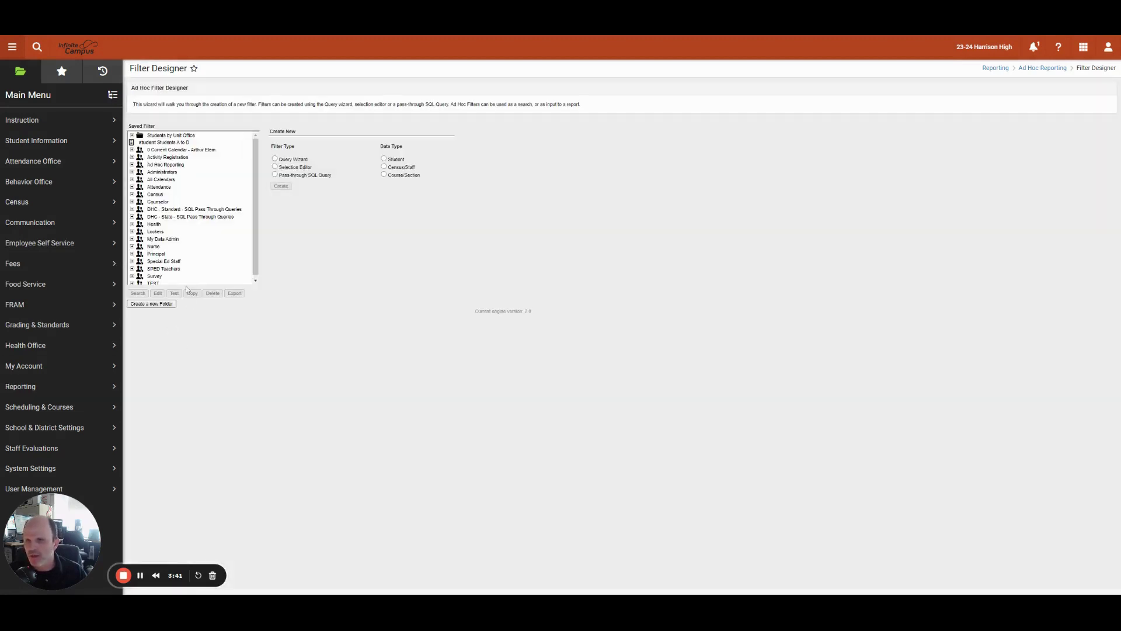
pyautogui.click(132, 136)
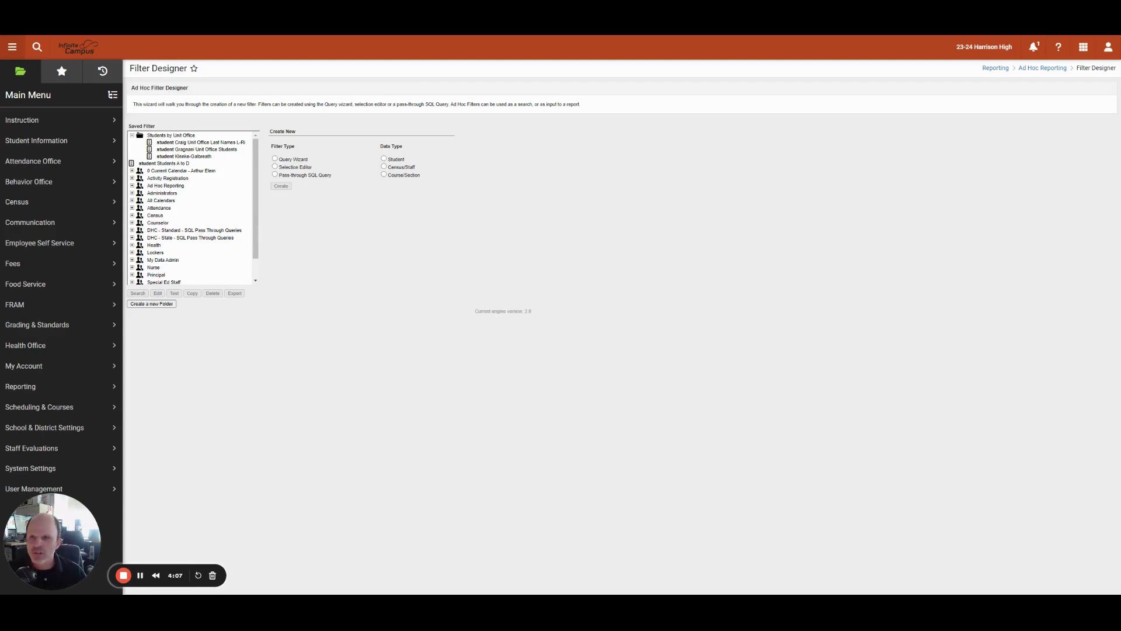
# - Open Messenger 2.0 under Communication and start a new General message
pyautogui.click(48, 228)
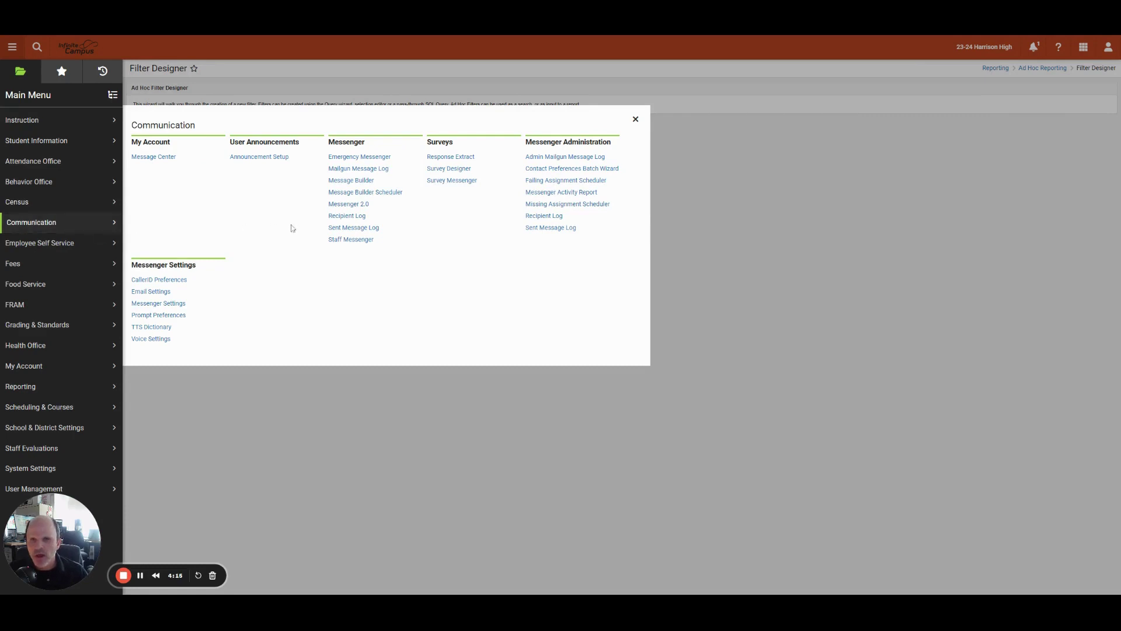
pyautogui.click(349, 204)
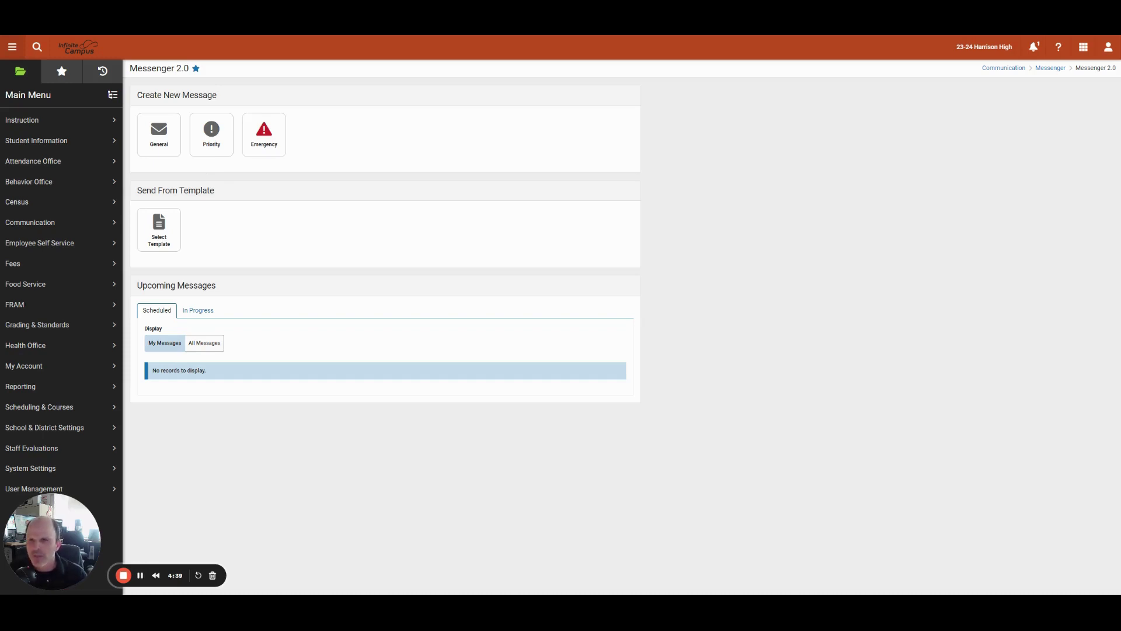
pyautogui.click(160, 139)
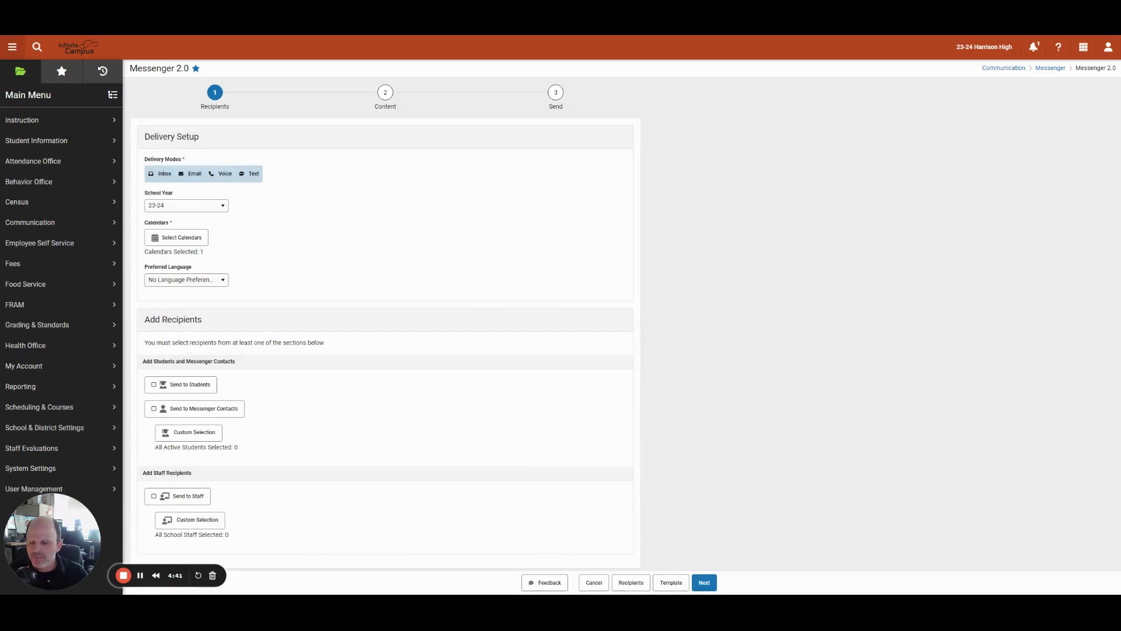
# - Review the message's Inbox, Email and Voice delivery modes and its Harrison High calendar selection
pyautogui.click(164, 177)
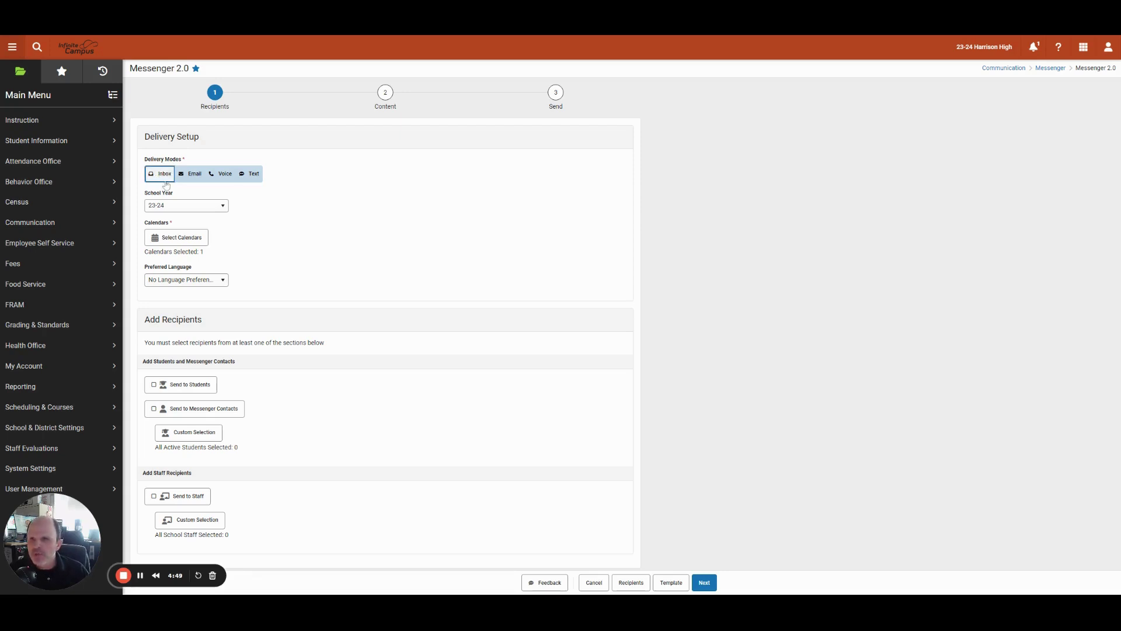
pyautogui.click(193, 175)
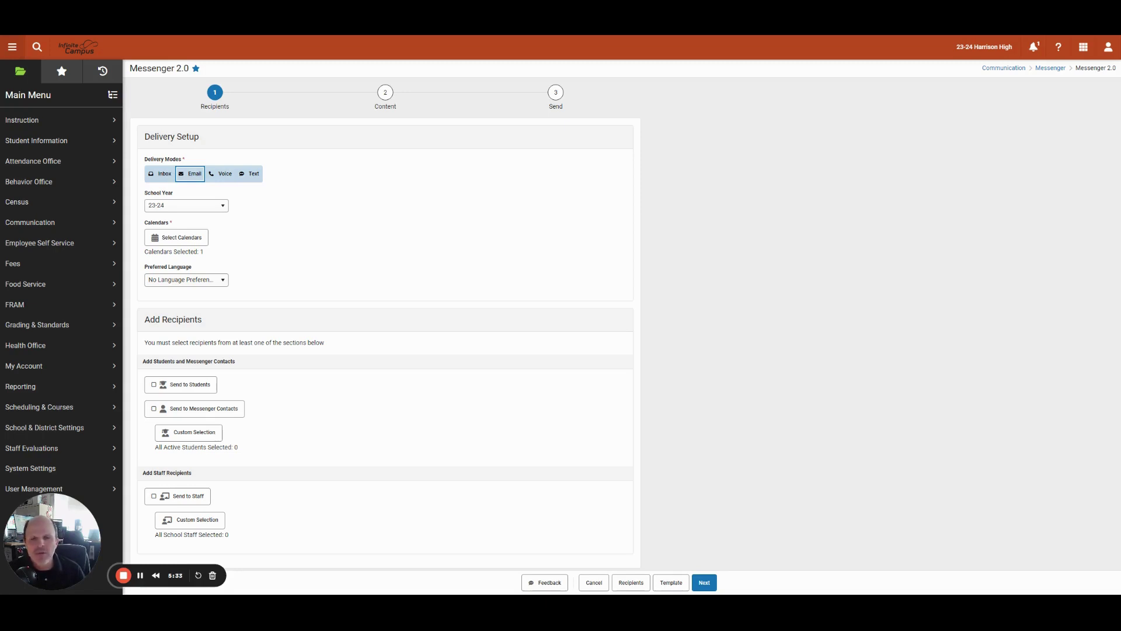
pyautogui.click(225, 175)
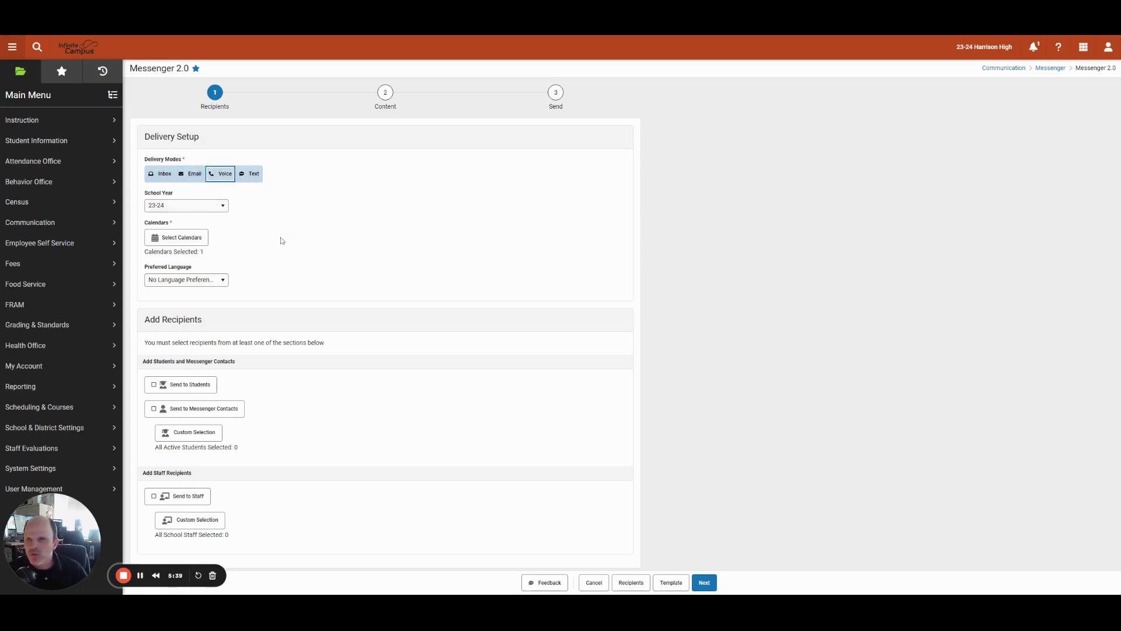
pyautogui.click(195, 240)
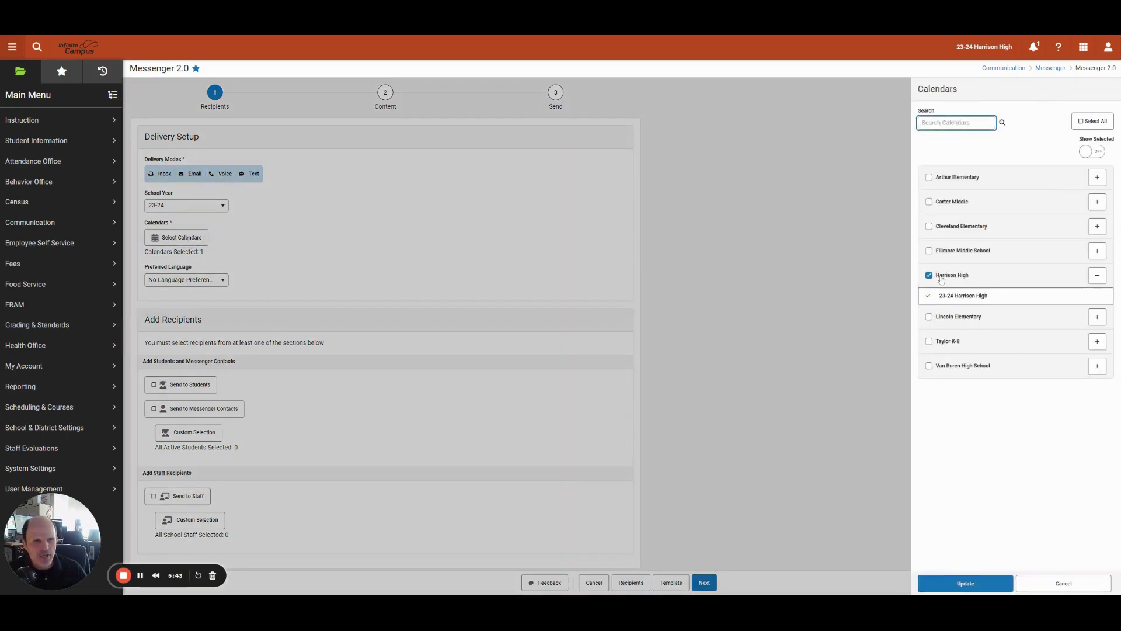
pyautogui.click(1064, 583)
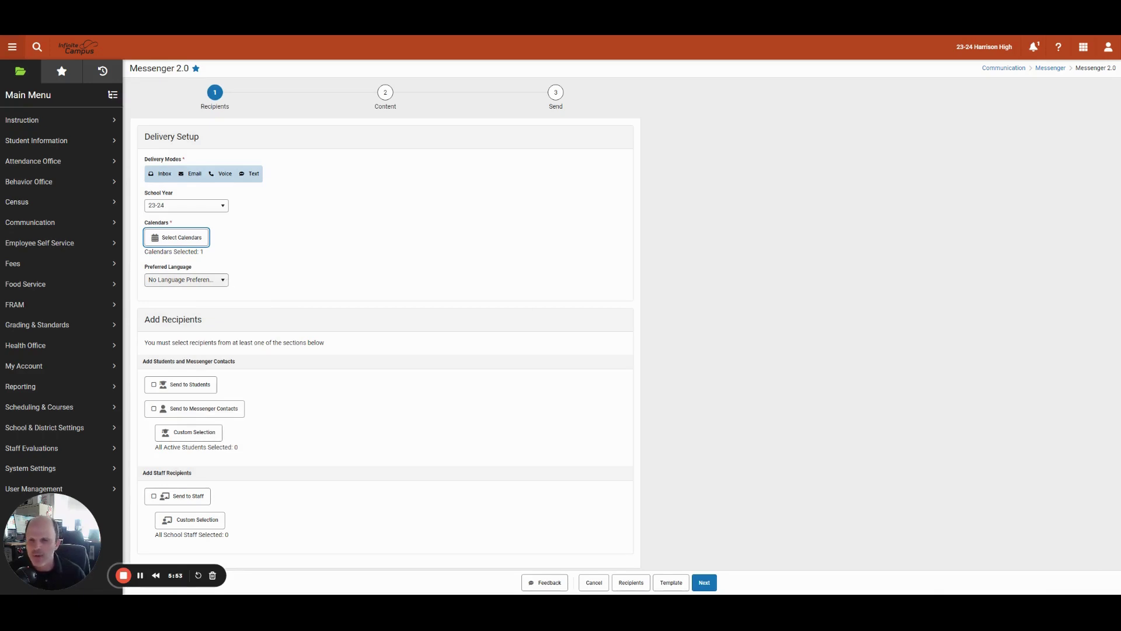
pyautogui.click(289, 303)
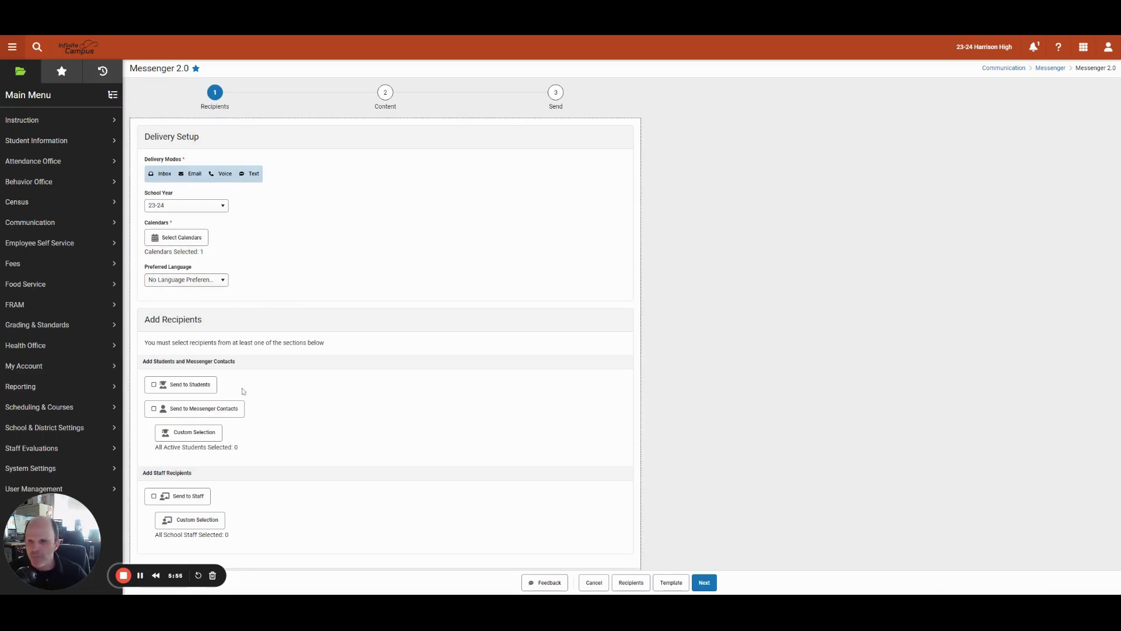
# - Include both students and messenger contacts as recipients and open the custom selection for students
pyautogui.click(192, 387)
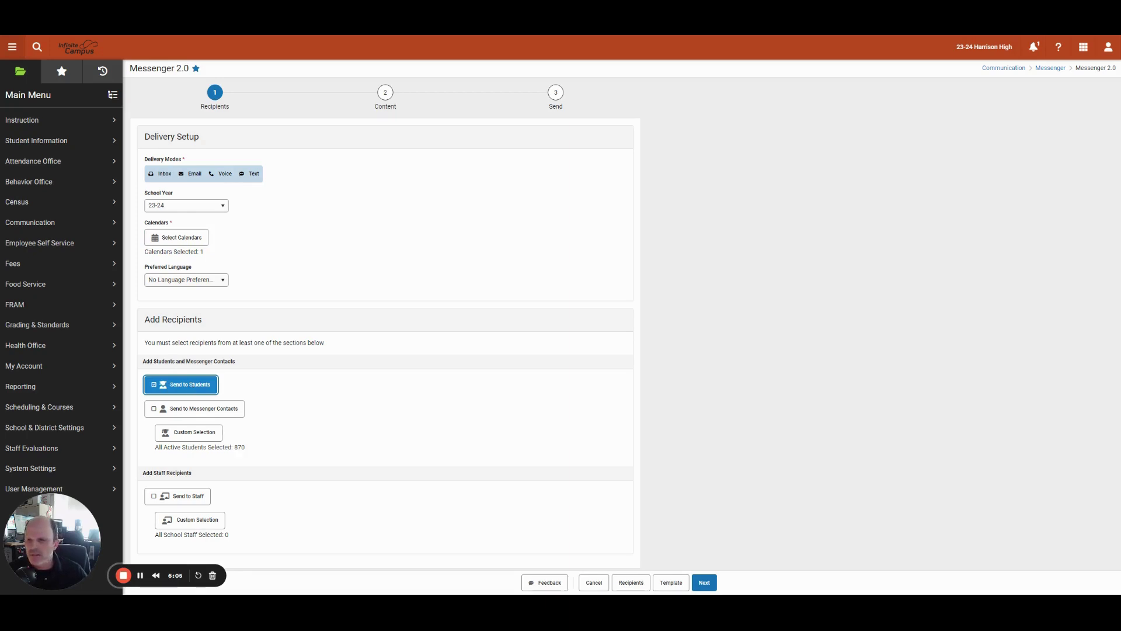
pyautogui.click(196, 386)
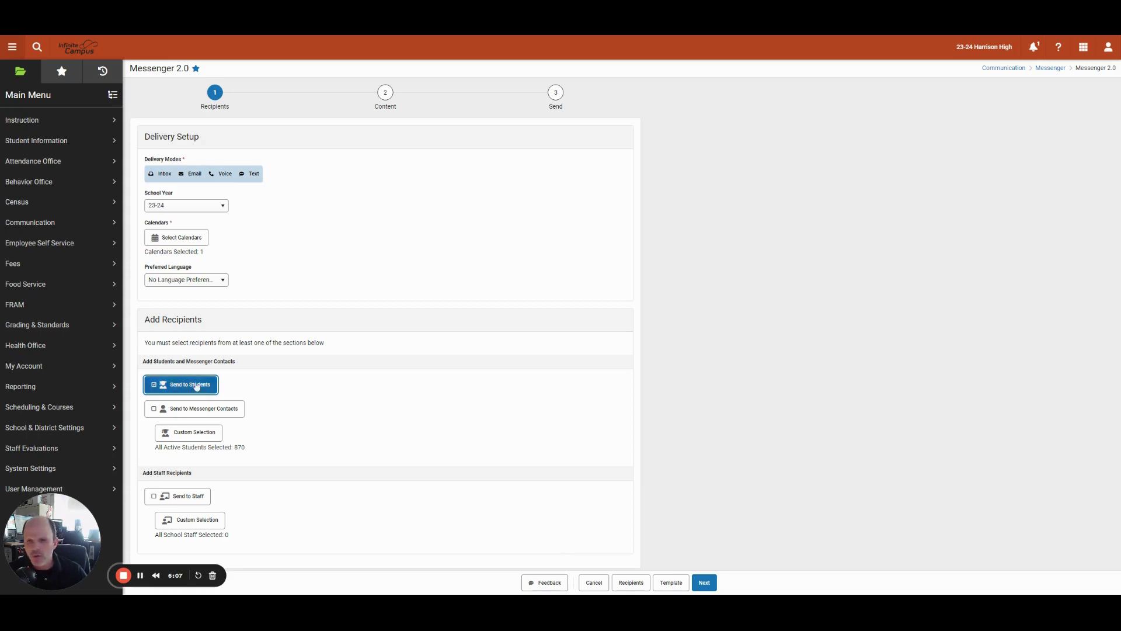
pyautogui.click(197, 385)
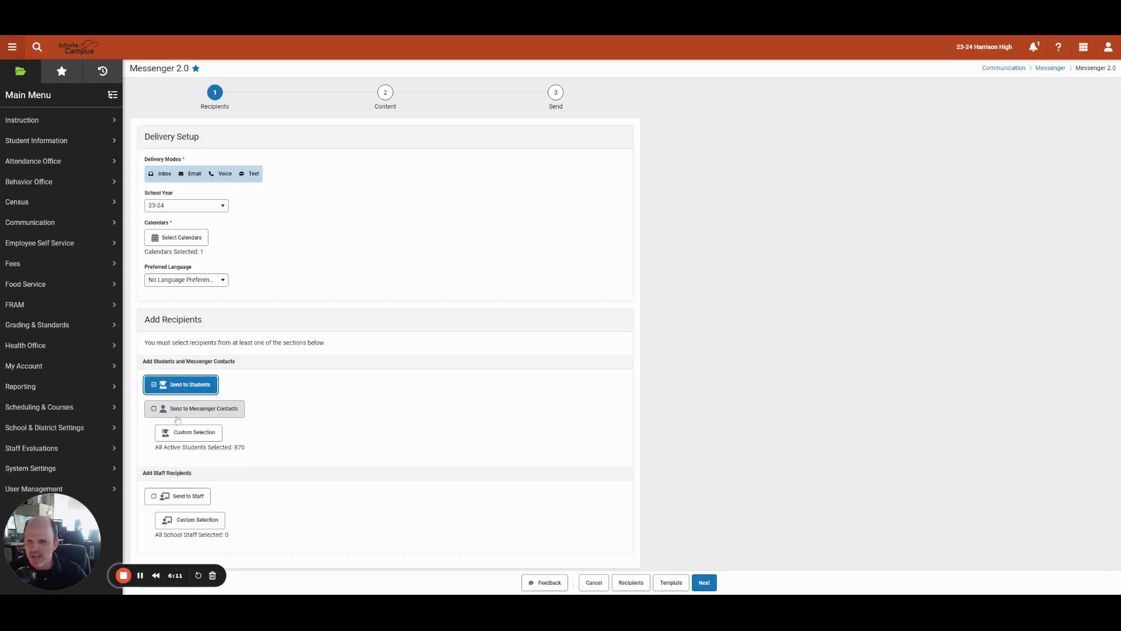
pyautogui.click(176, 411)
pyautogui.click(186, 387)
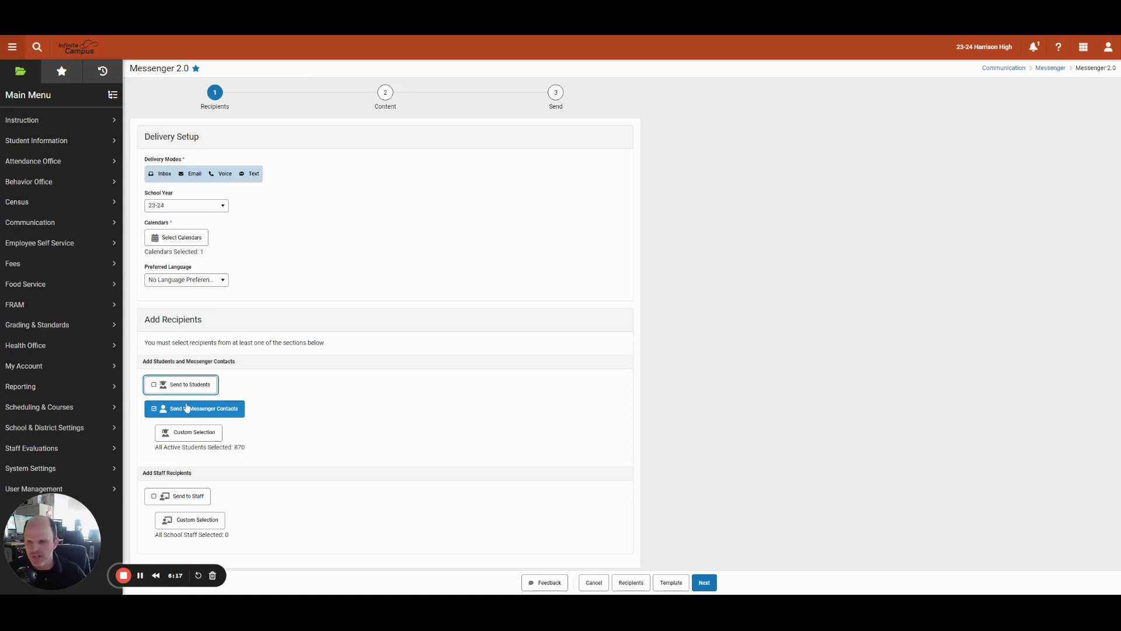
pyautogui.click(194, 390)
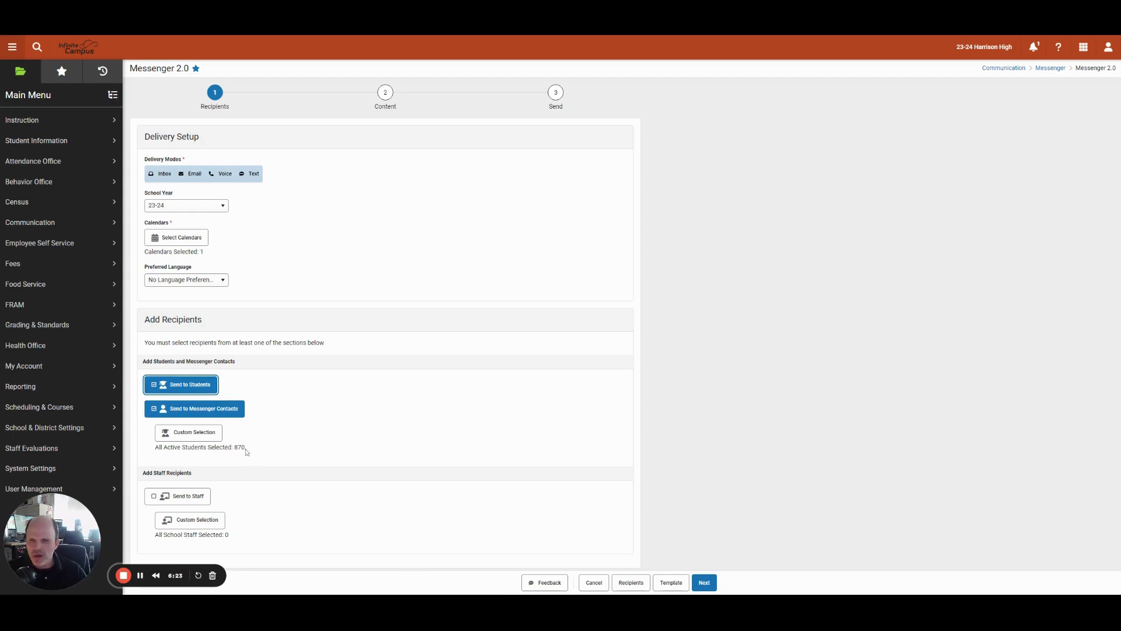
pyautogui.moveTo(247, 447); pyautogui.dragTo(238, 447)
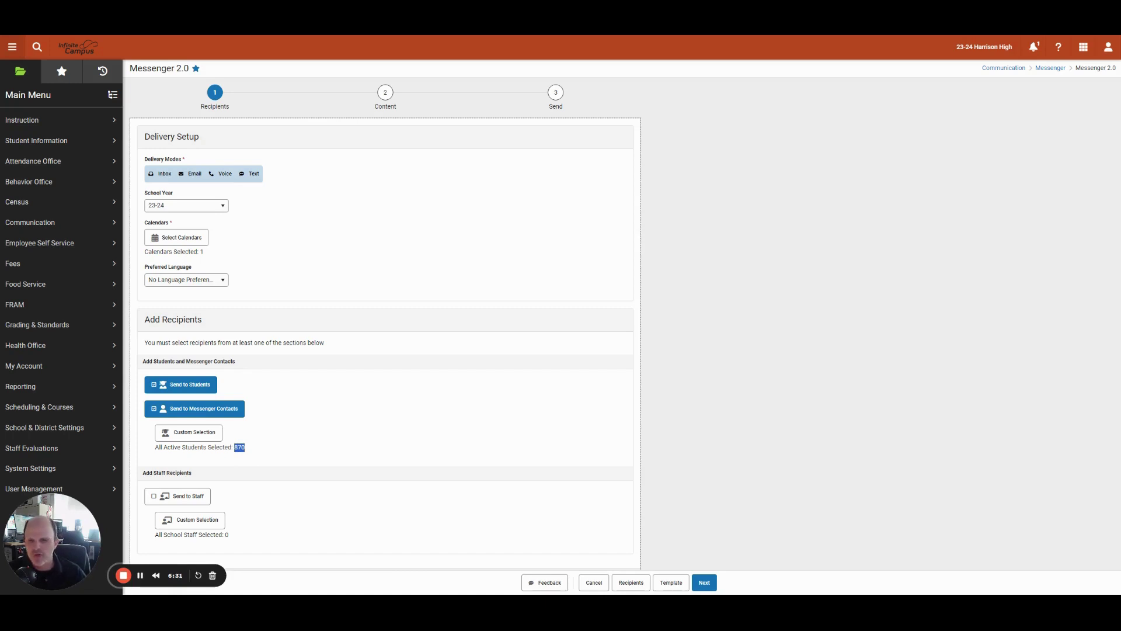
pyautogui.click(250, 430)
pyautogui.click(193, 436)
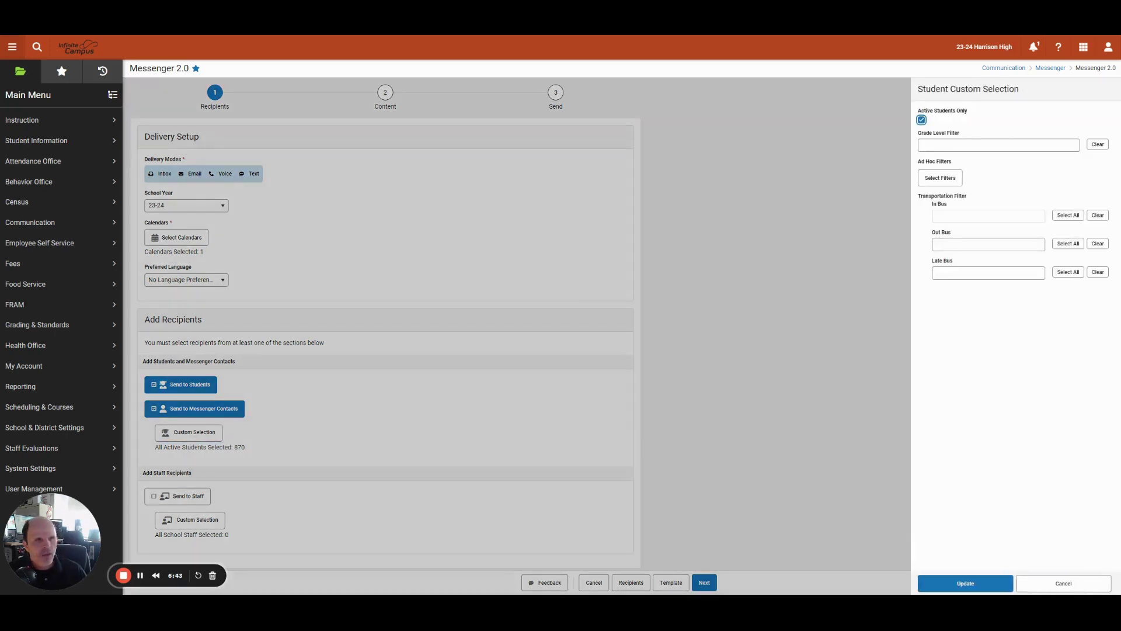
# - Try limiting the student selection to grade levels 10 and 09, and remove both grades from the filter
pyautogui.click(998, 145)
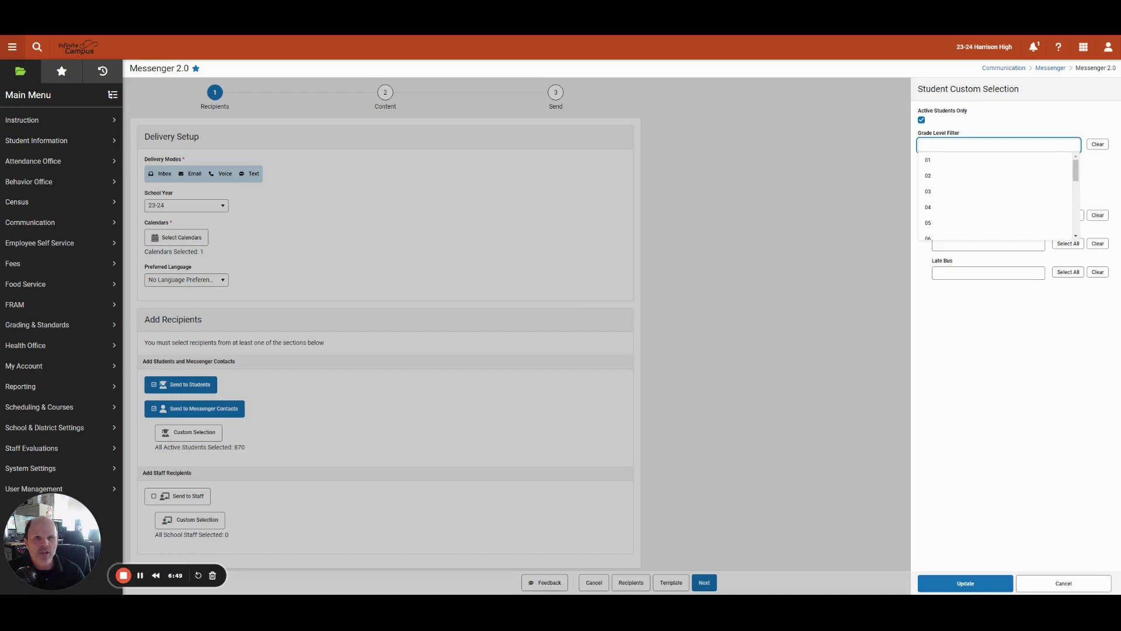
pyautogui.scroll(-3, 987, 193)
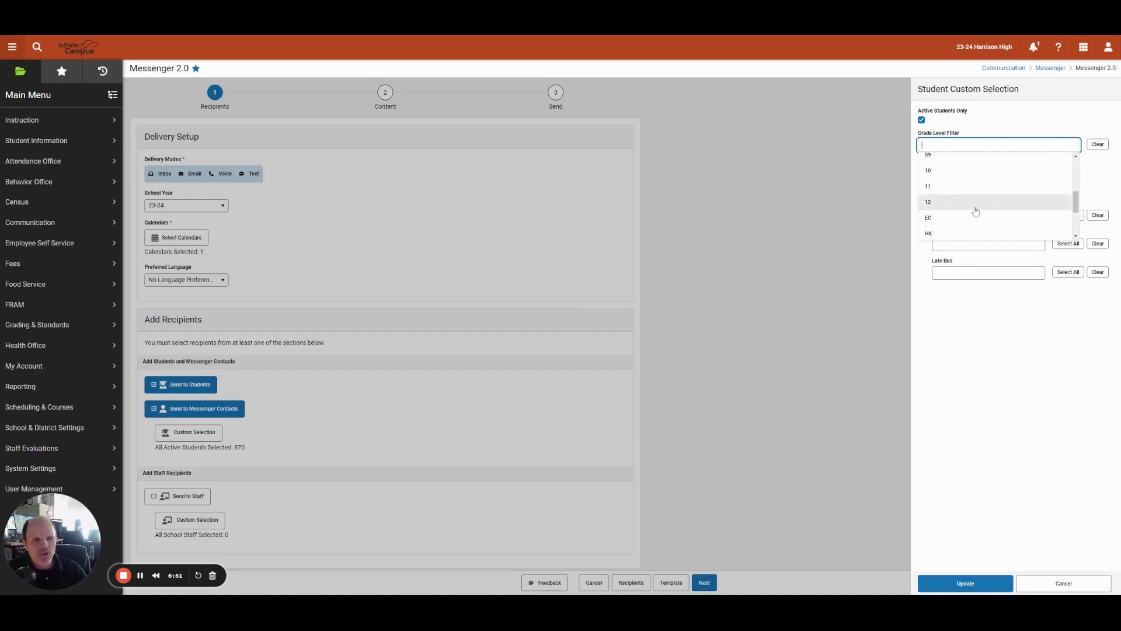
pyautogui.scroll(2, 952, 208)
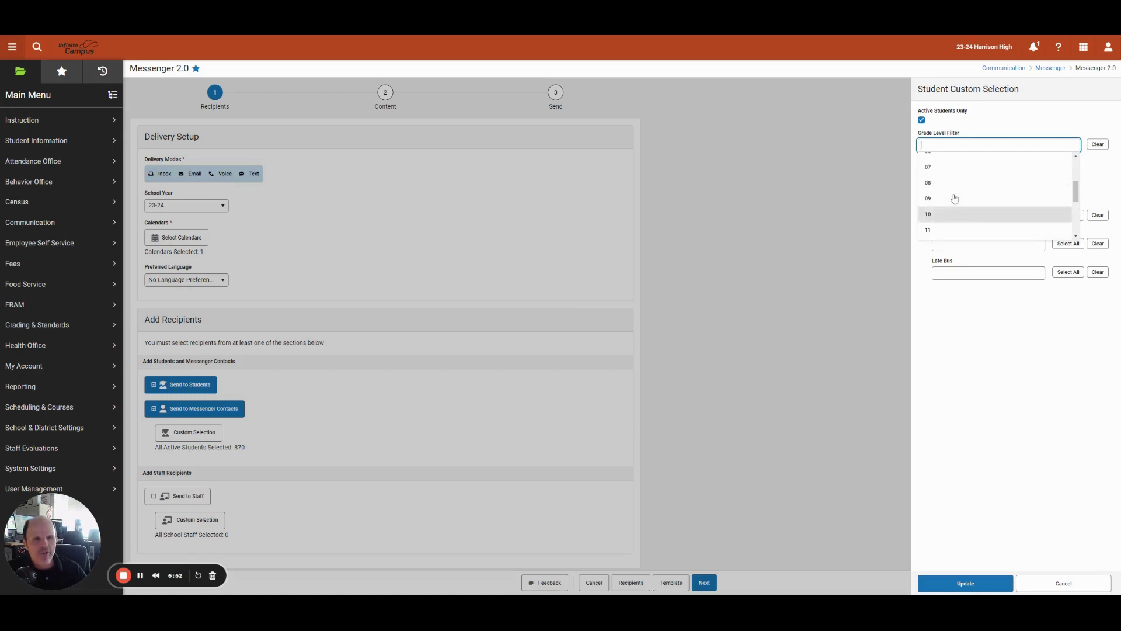
pyautogui.click(934, 221)
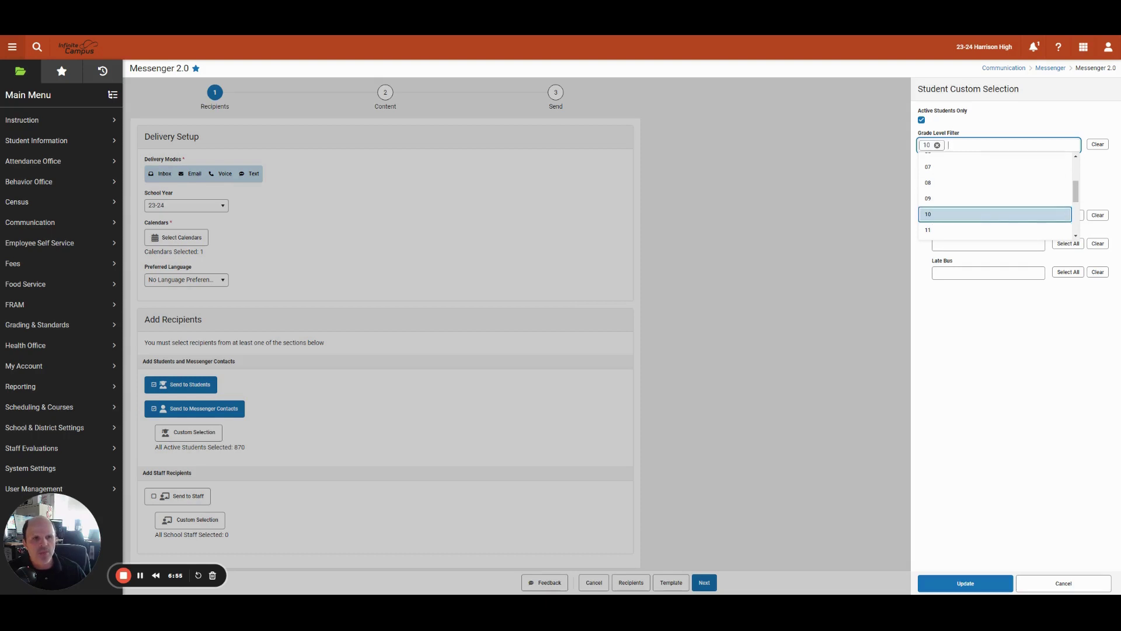
pyautogui.click(970, 198)
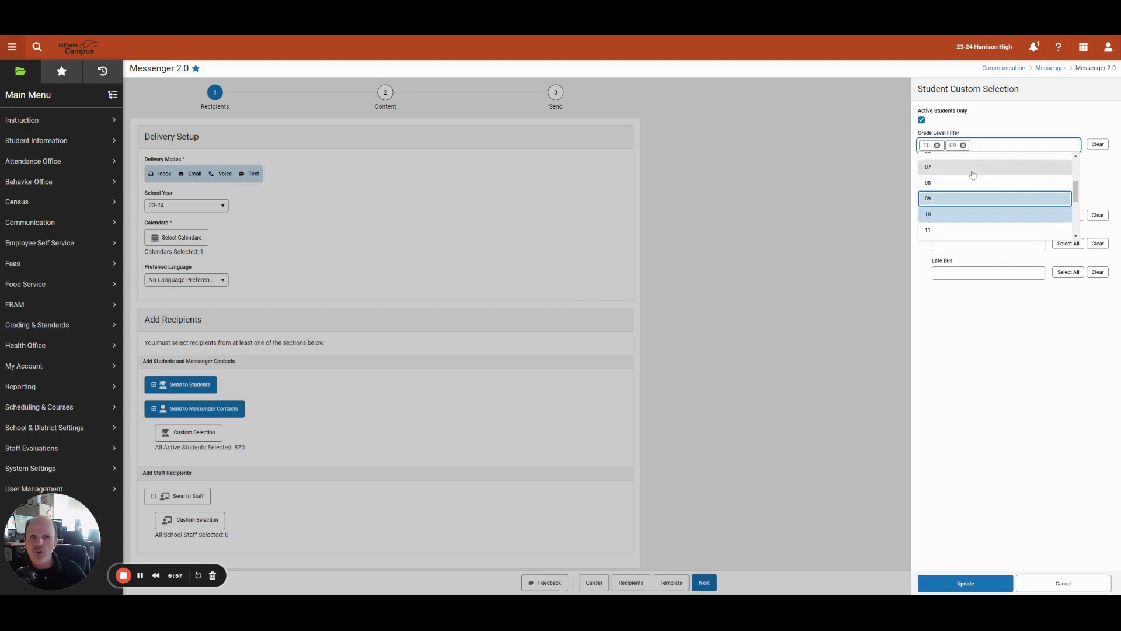
pyautogui.click(963, 144)
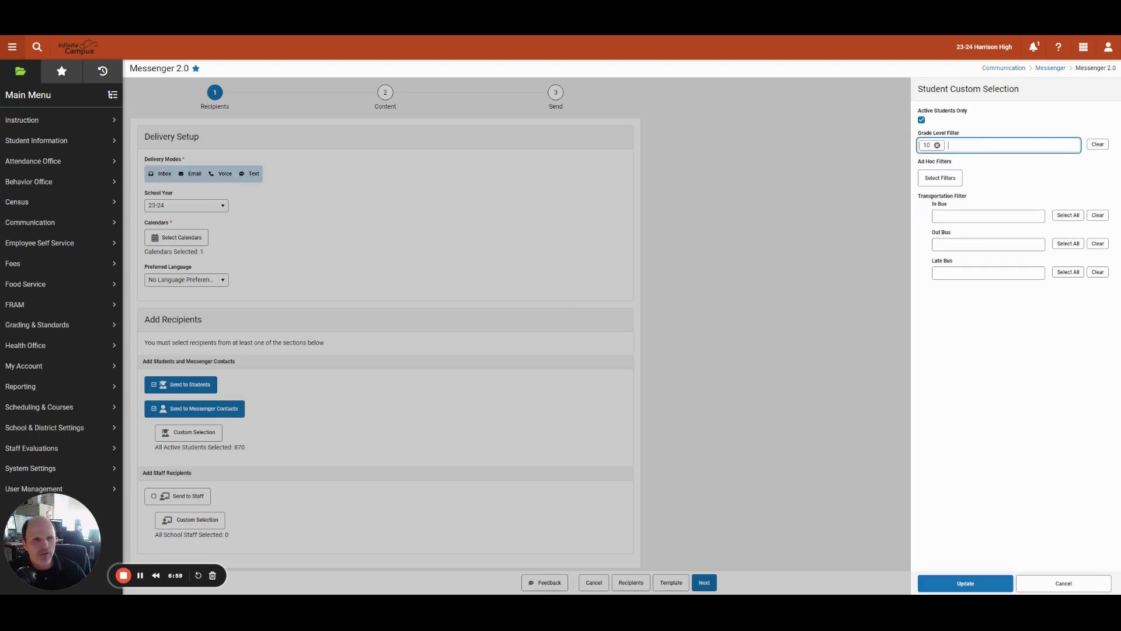
pyautogui.click(937, 145)
pyautogui.click(971, 328)
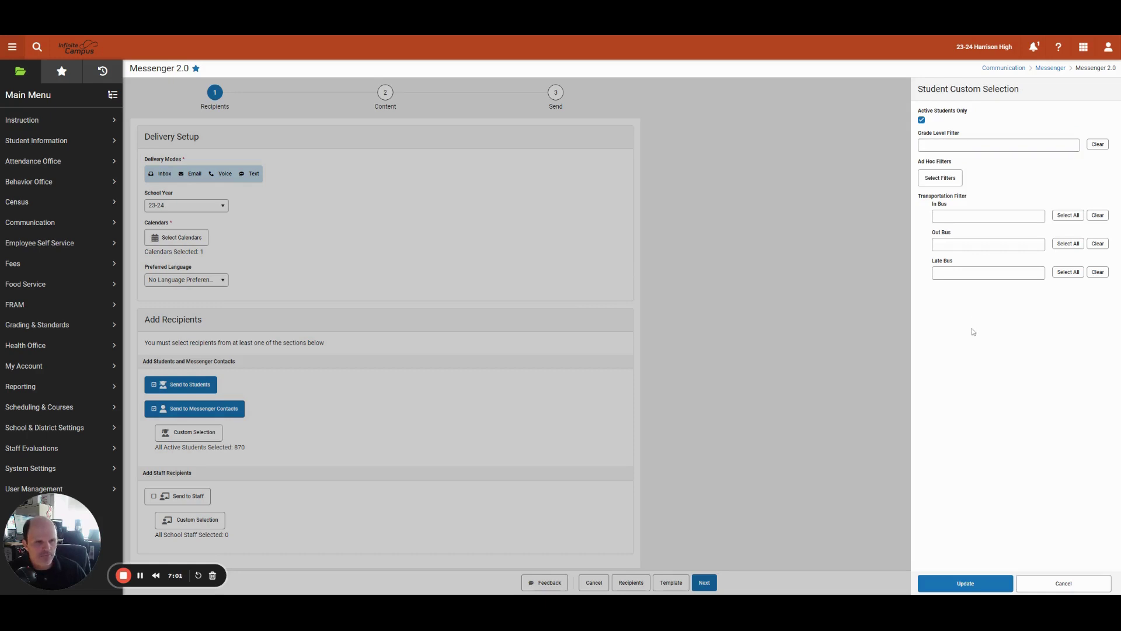
# - Limit the students to the Last Names L-Ri ad hoc filter from the Students by Unit Office folder and continue to the message content
pyautogui.click(931, 181)
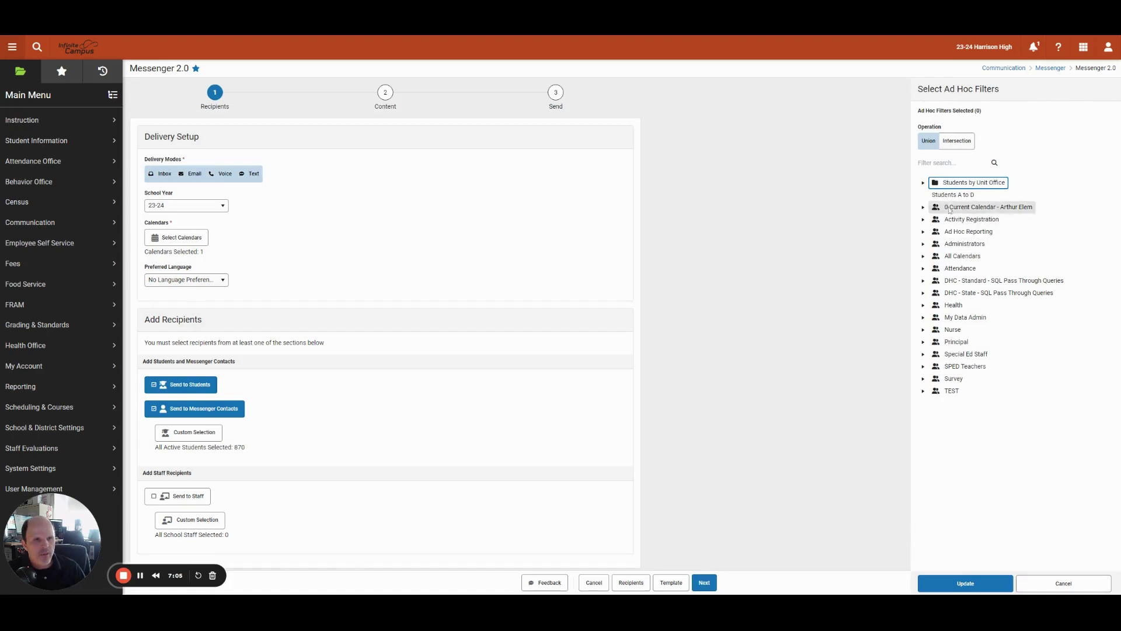
pyautogui.click(923, 184)
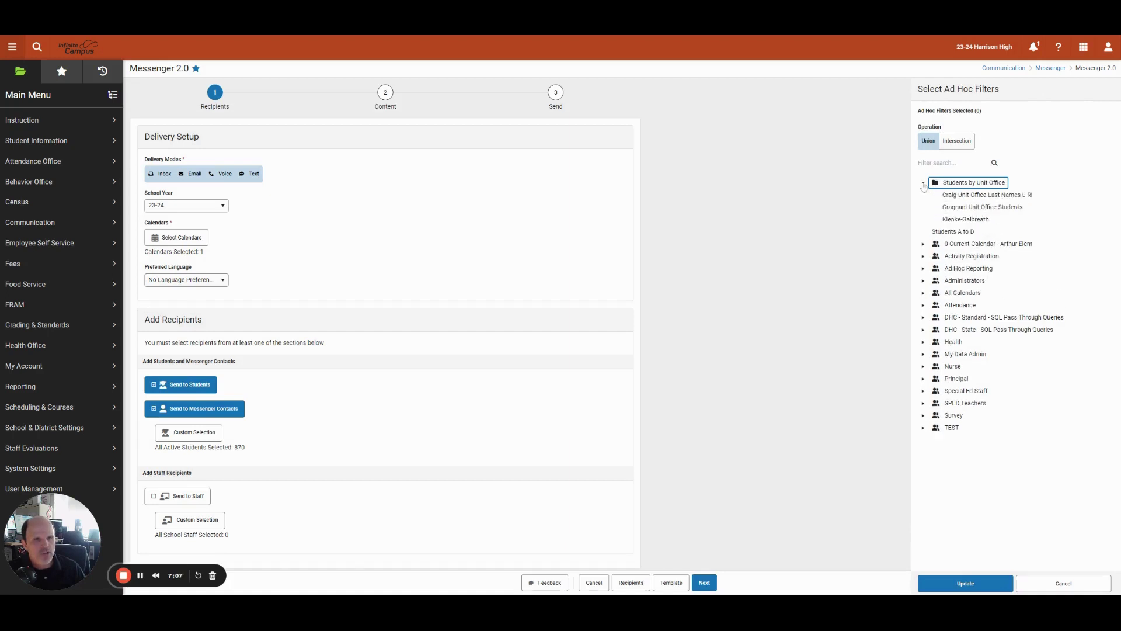
pyautogui.click(959, 197)
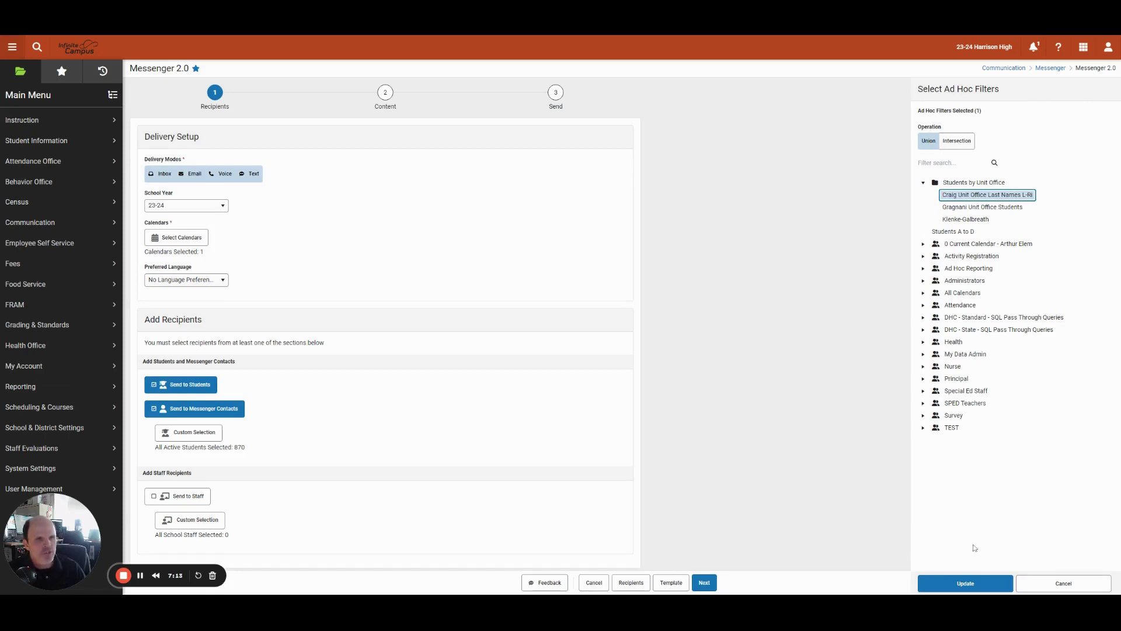
pyautogui.click(967, 583)
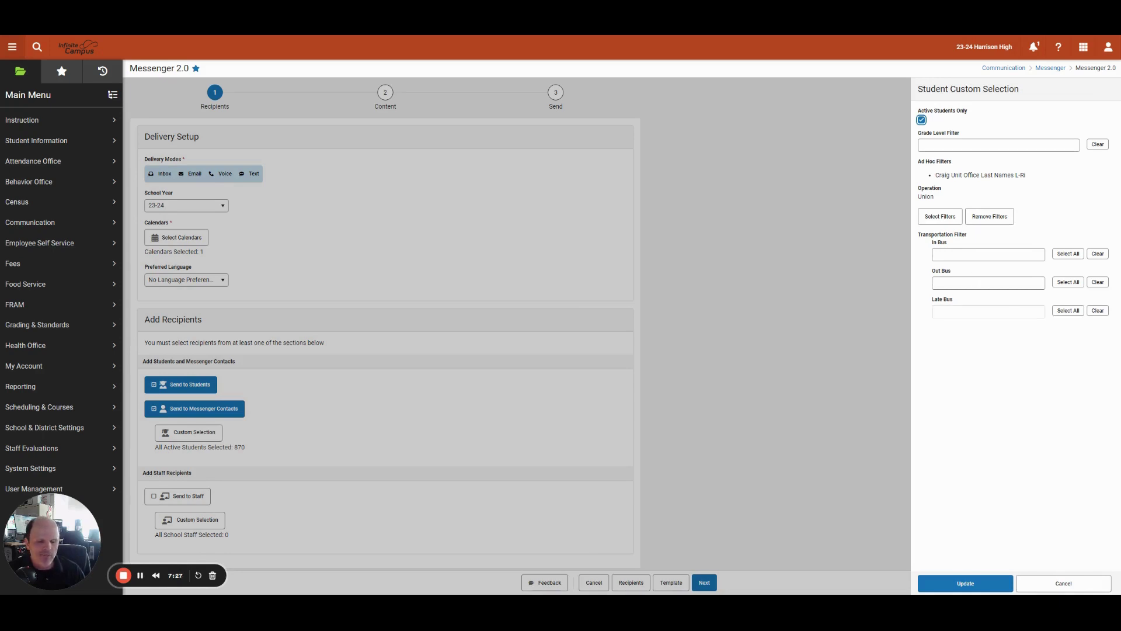
pyautogui.click(964, 583)
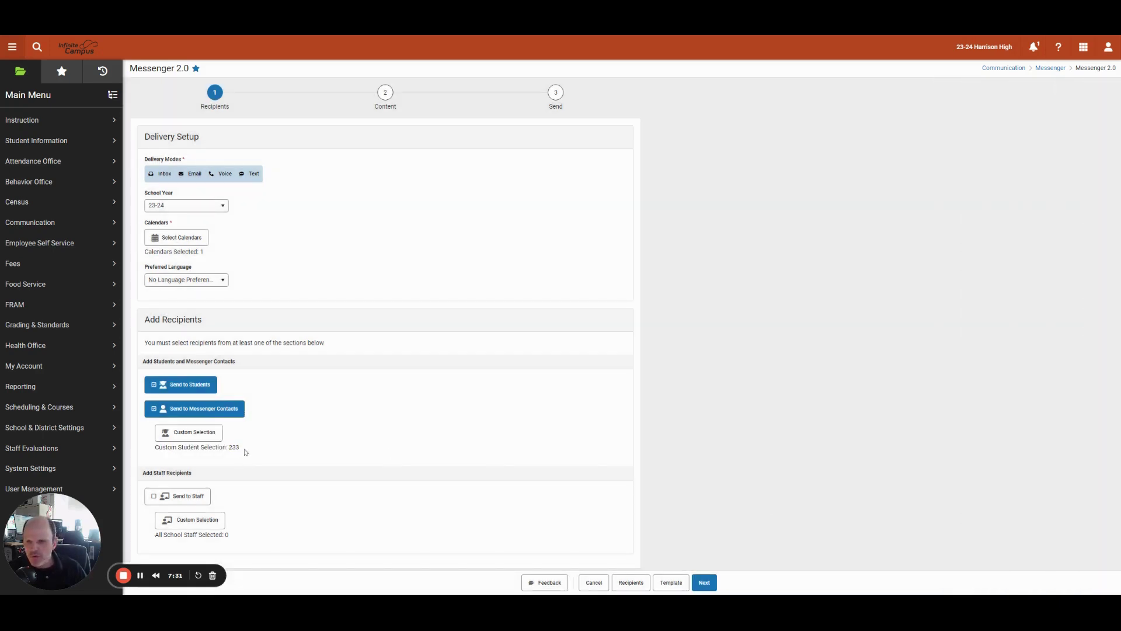
pyautogui.moveTo(244, 452); pyautogui.dragTo(230, 447)
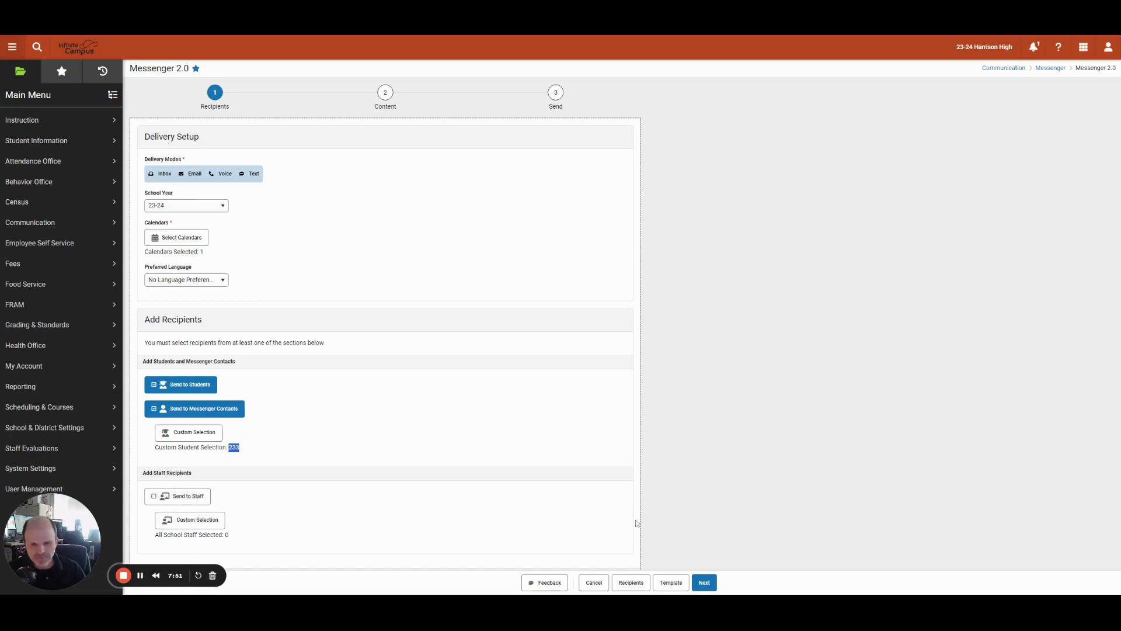
pyautogui.click(703, 584)
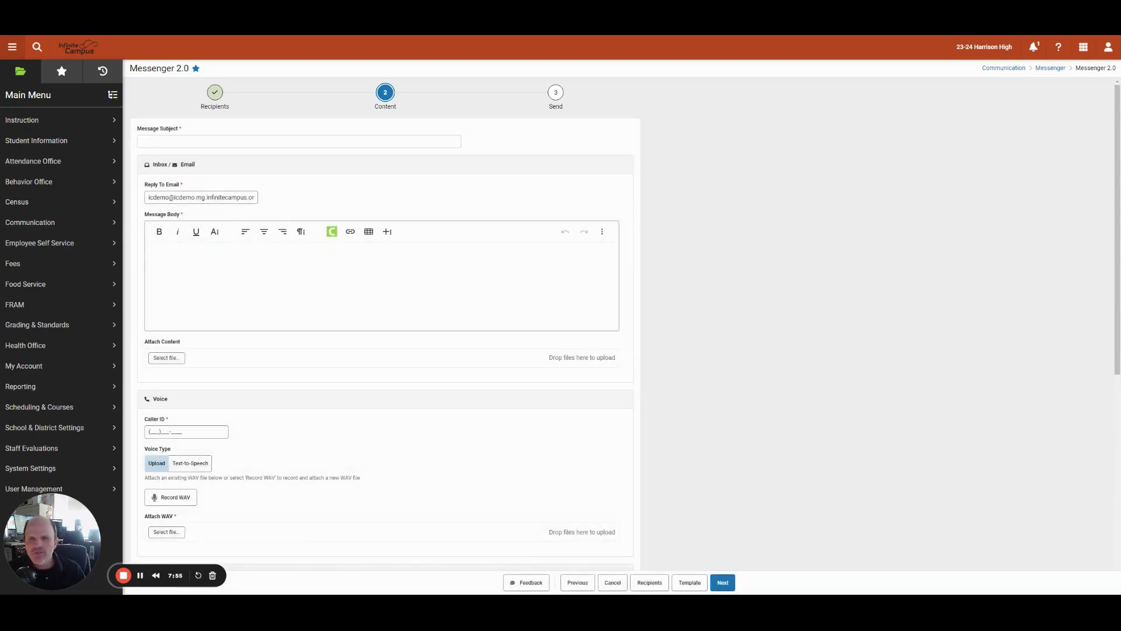
# - Review the message subject and the Inbox/Email section's reply-to address, message body and attachment fields
pyautogui.click(219, 142)
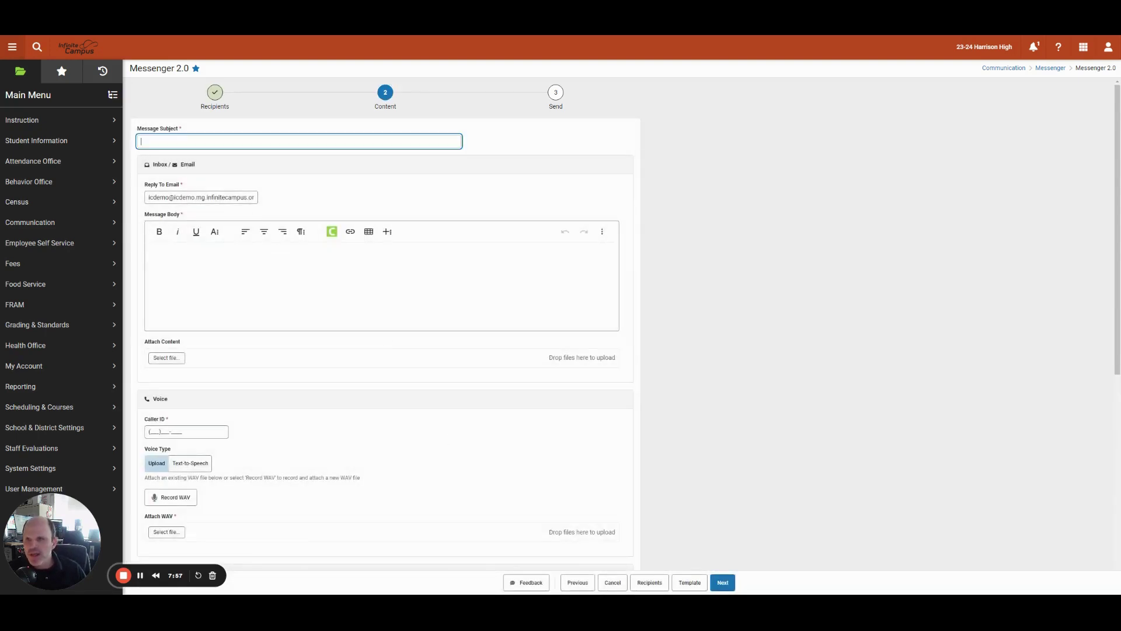
pyautogui.click(207, 273)
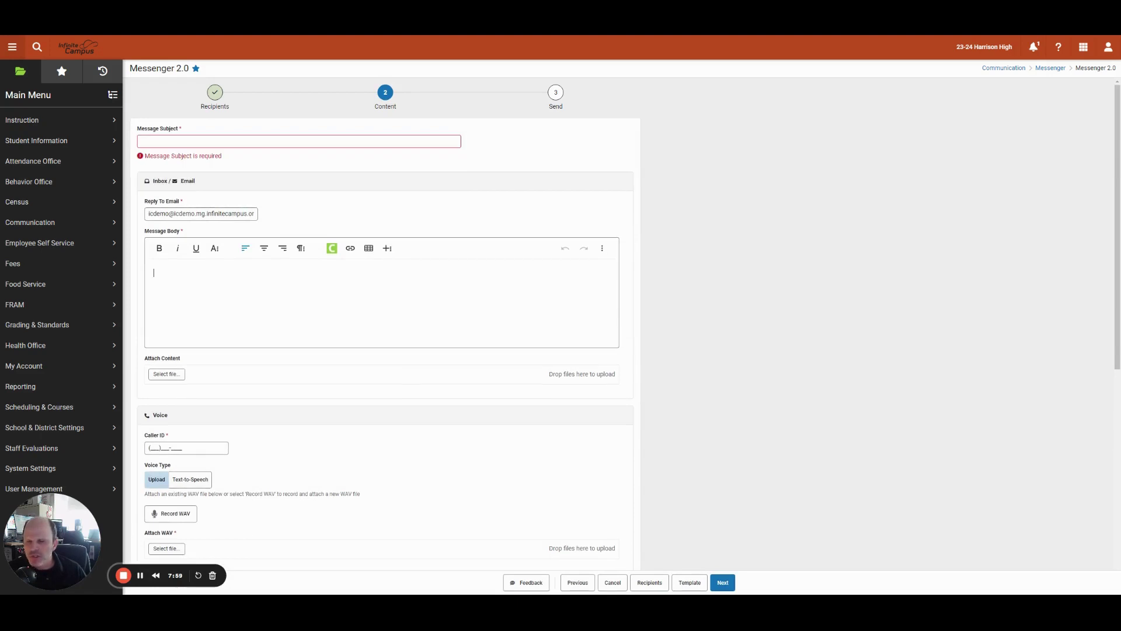
pyautogui.hotkey('shift', 'Tab')
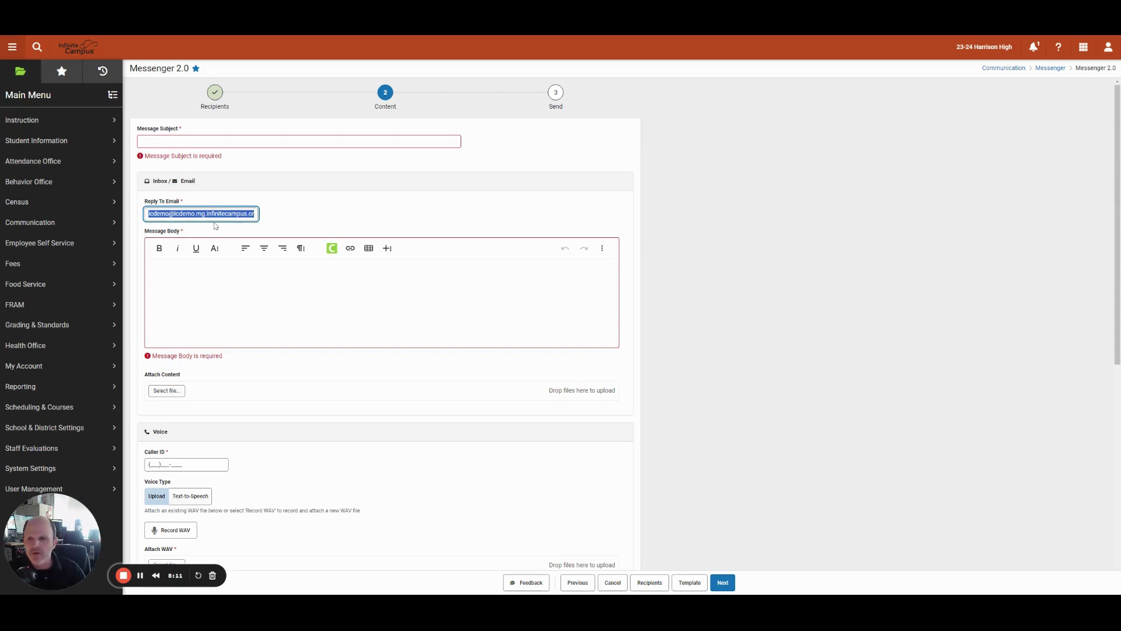
pyautogui.click(306, 227)
pyautogui.scroll(-2, 196, 323)
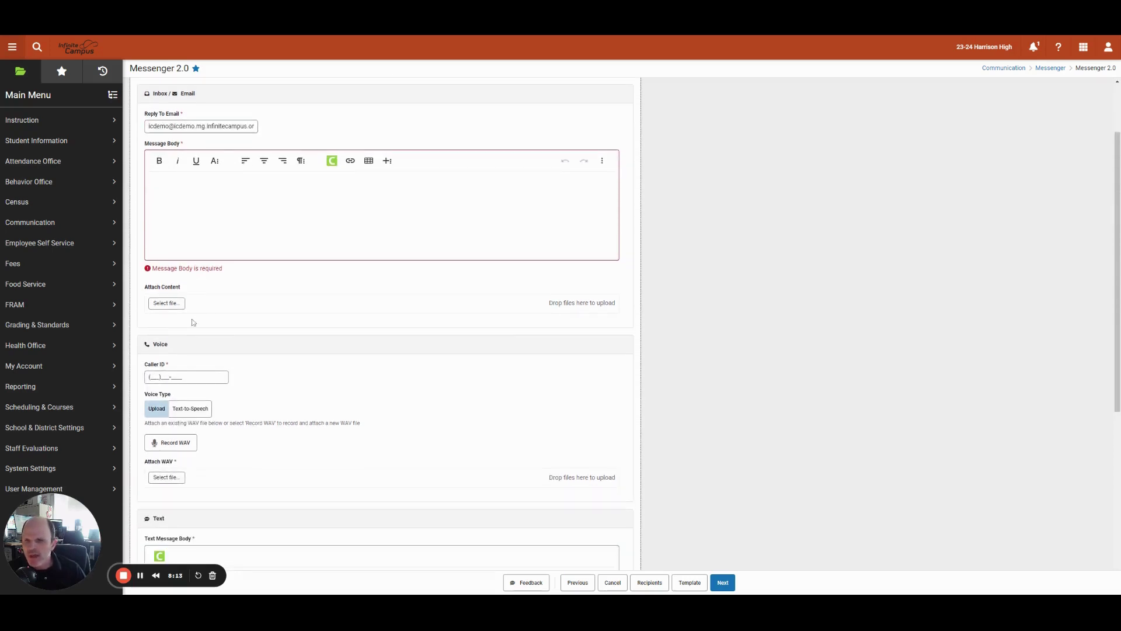
pyautogui.scroll(-1, 175, 292)
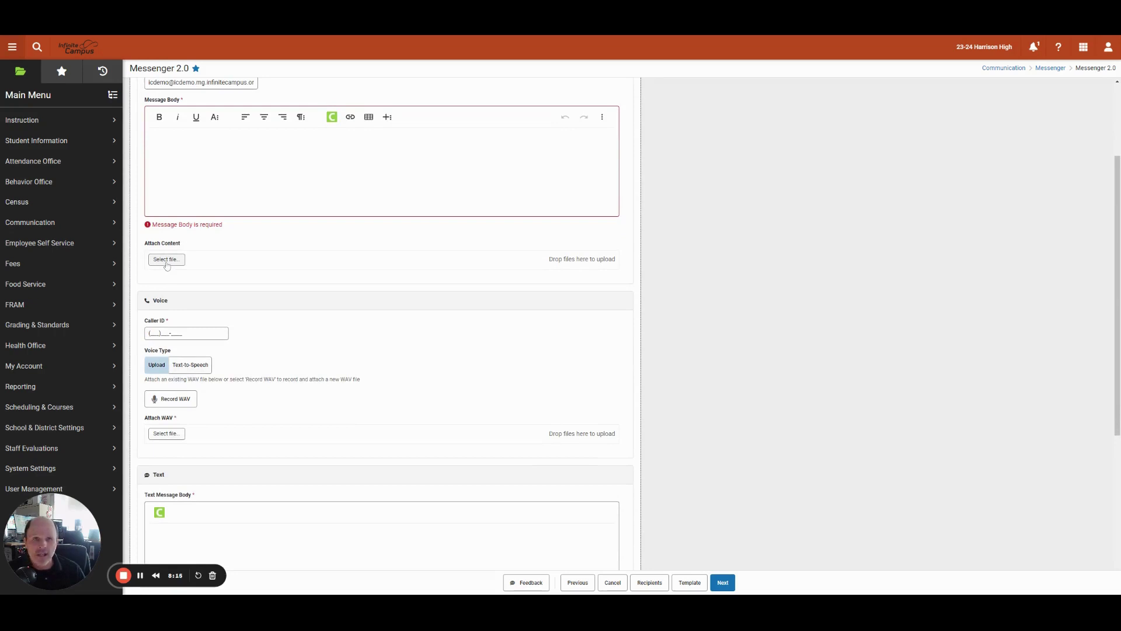
# - Examine the Voice section's caller ID, Upload voice type and WAV attachment fields
pyautogui.scroll(-2, 166, 266)
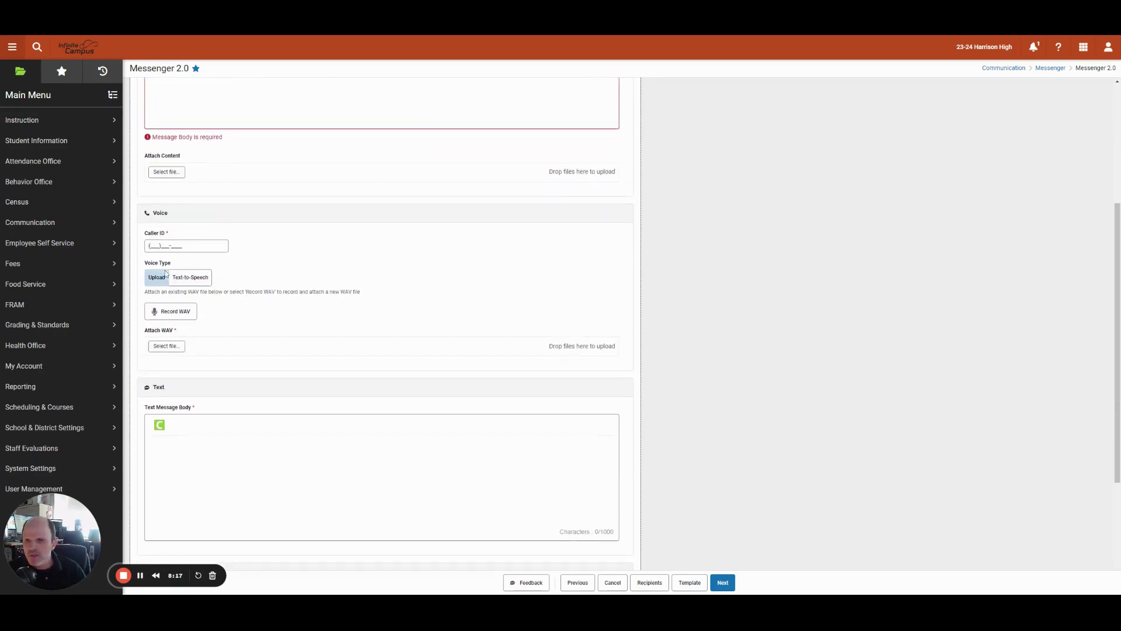
pyautogui.click(166, 273)
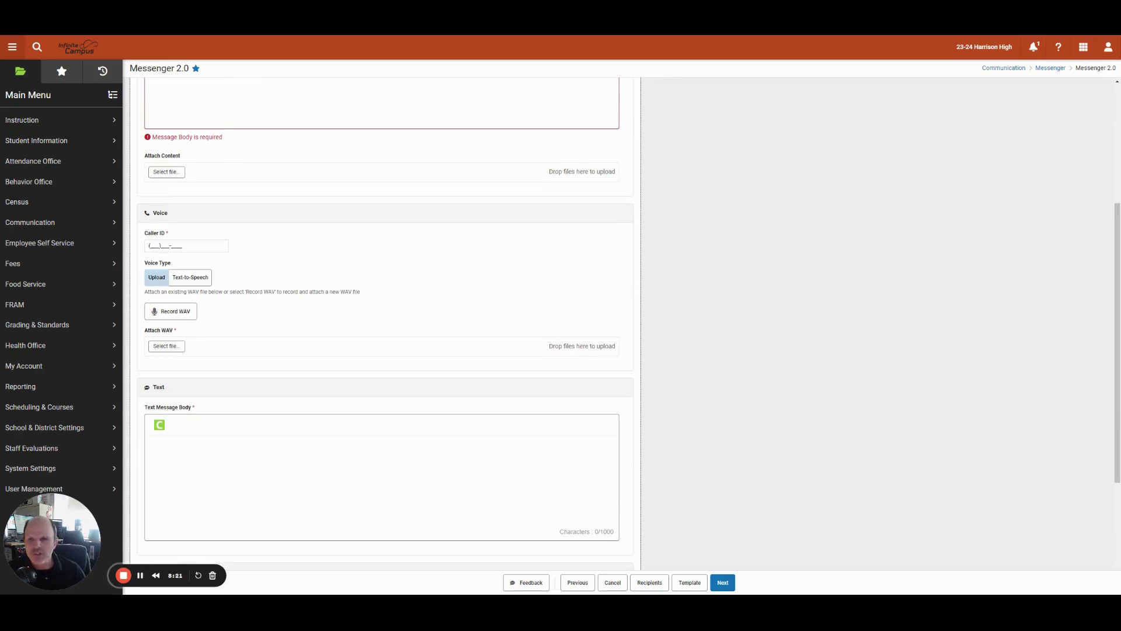
pyautogui.click(186, 245)
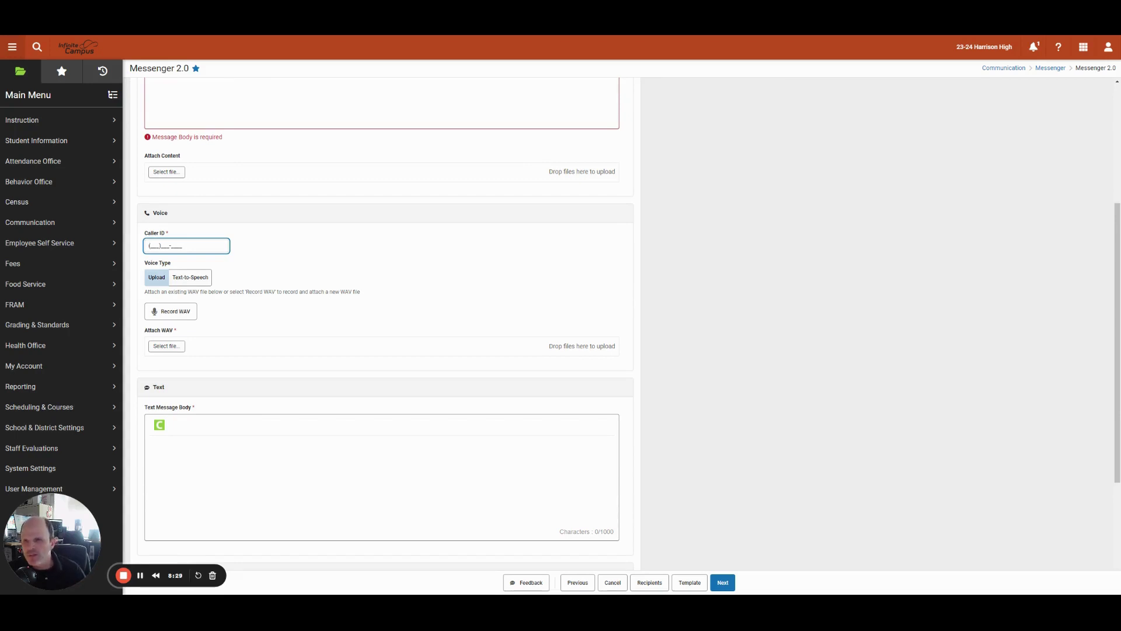
pyautogui.scroll(-1, 226, 288)
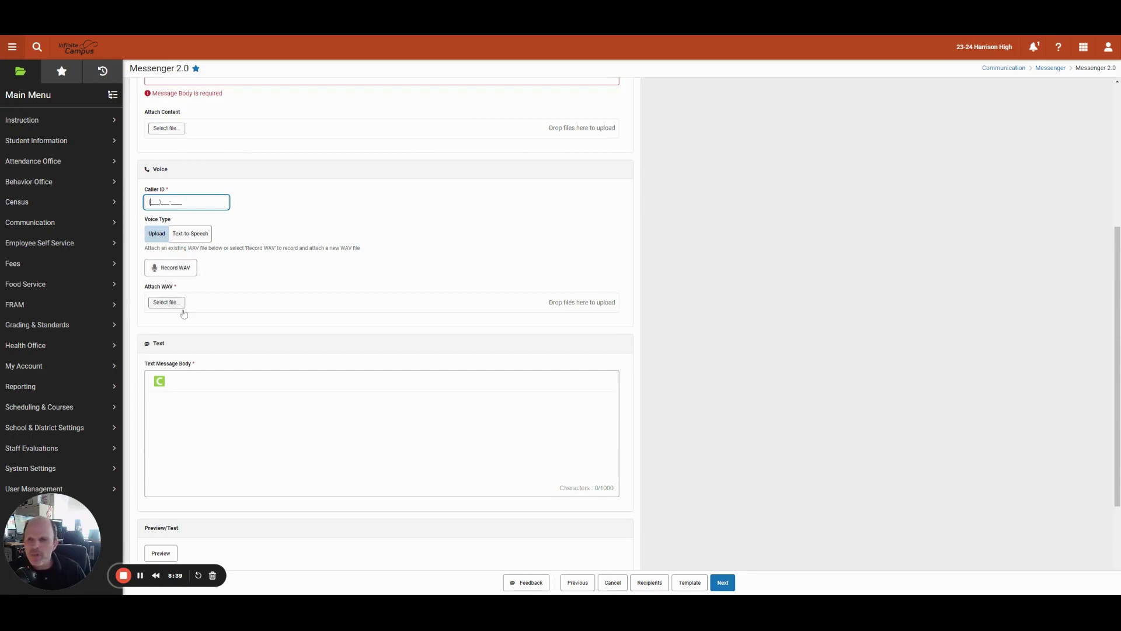
# - Check the text message body and the test email field, leaving both blank, and continue to the Send stage
pyautogui.scroll(-3, 262, 358)
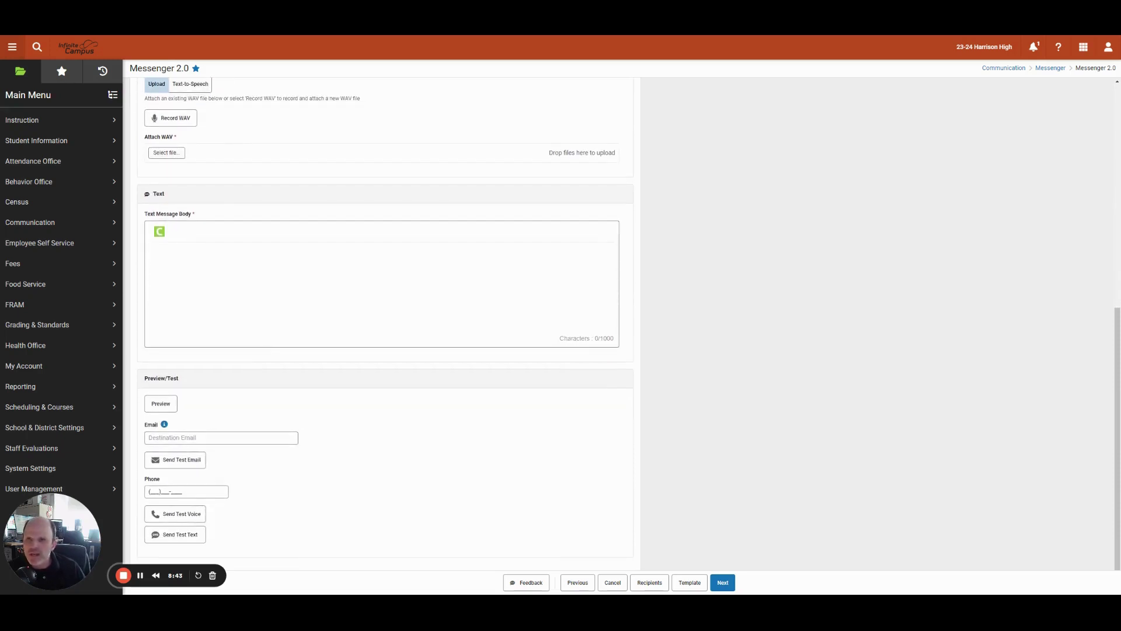
pyautogui.click(154, 256)
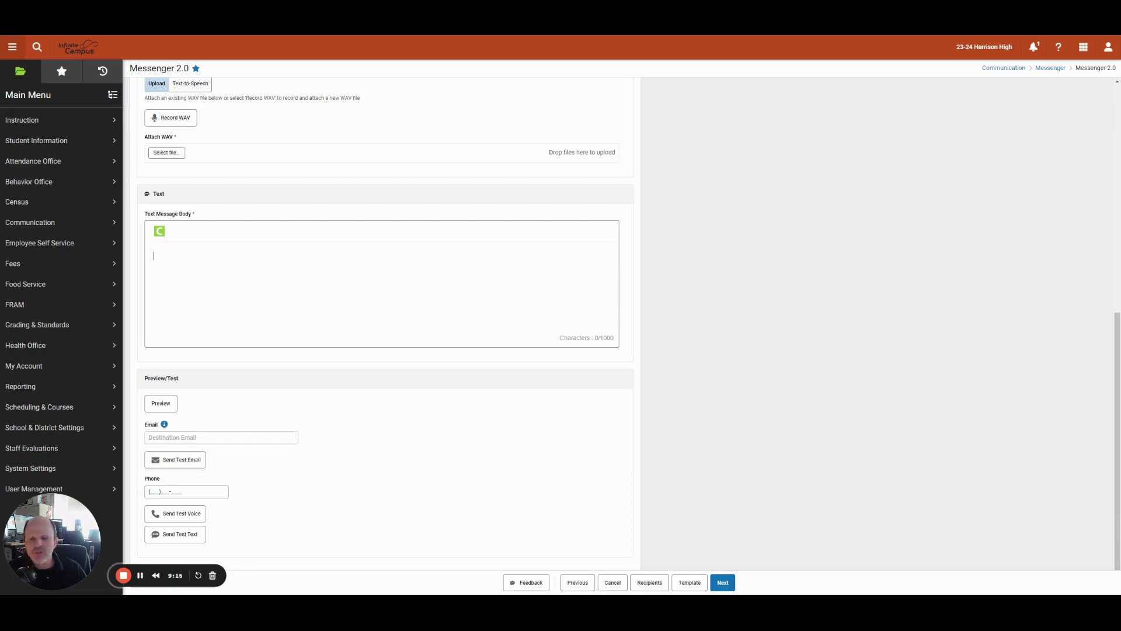
pyautogui.click(186, 442)
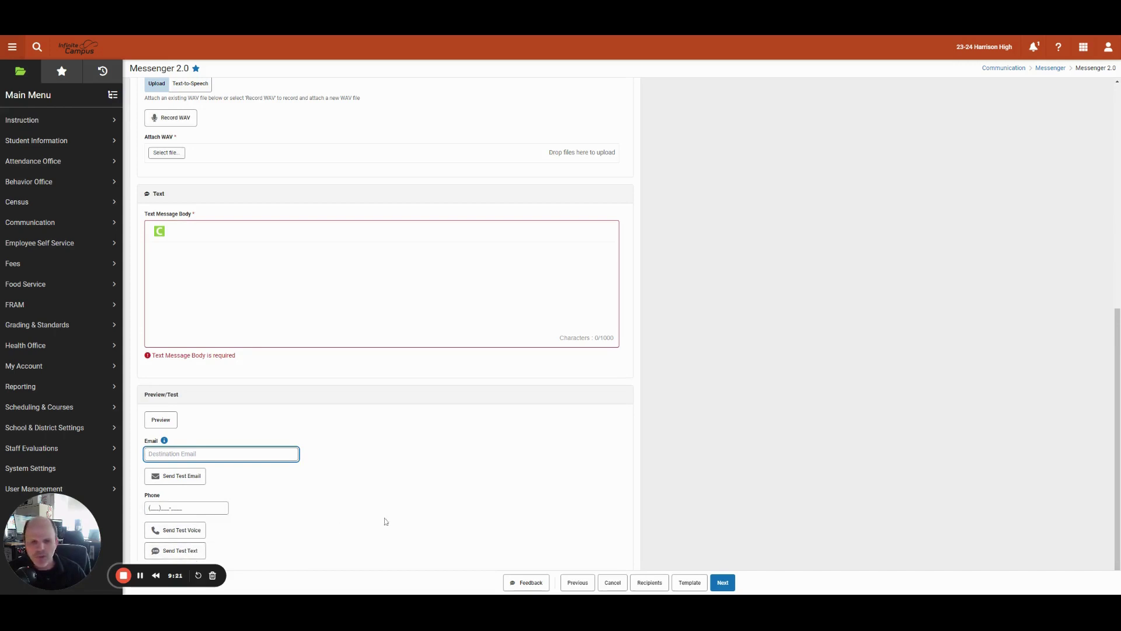
pyautogui.click(720, 583)
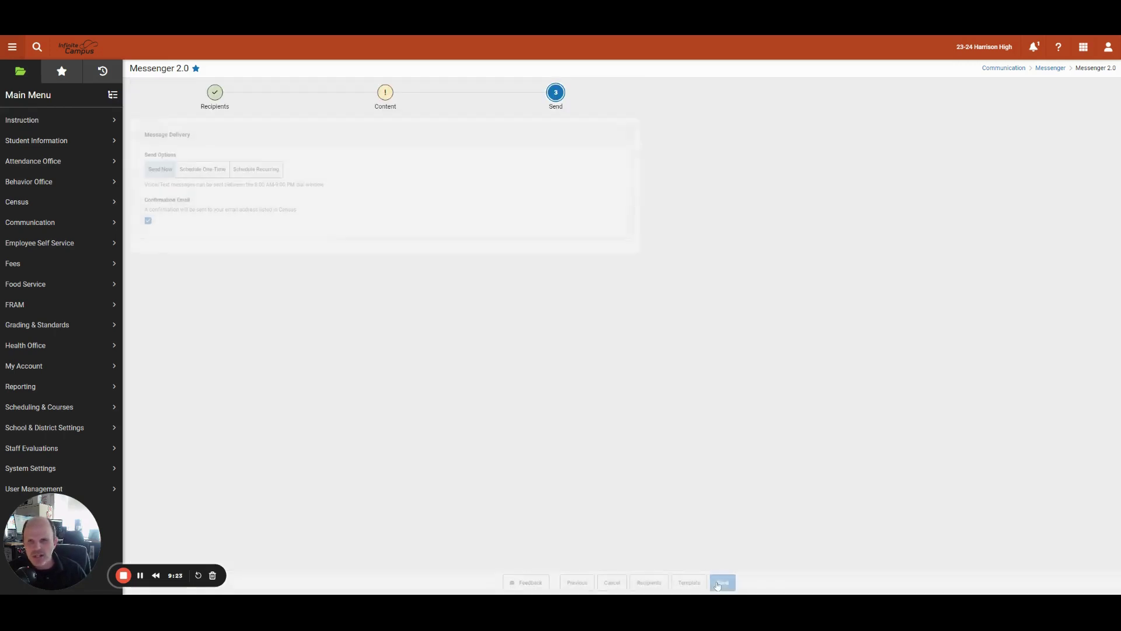